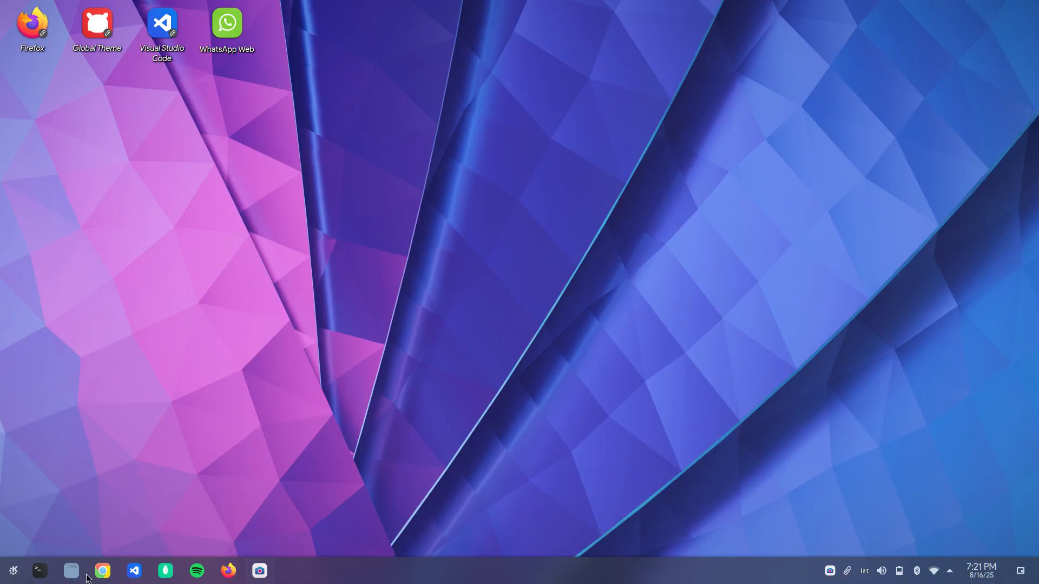
# - Open a terminal, run neofetch to show the system information, and dismiss the terminal window
pyautogui.click(40, 570)
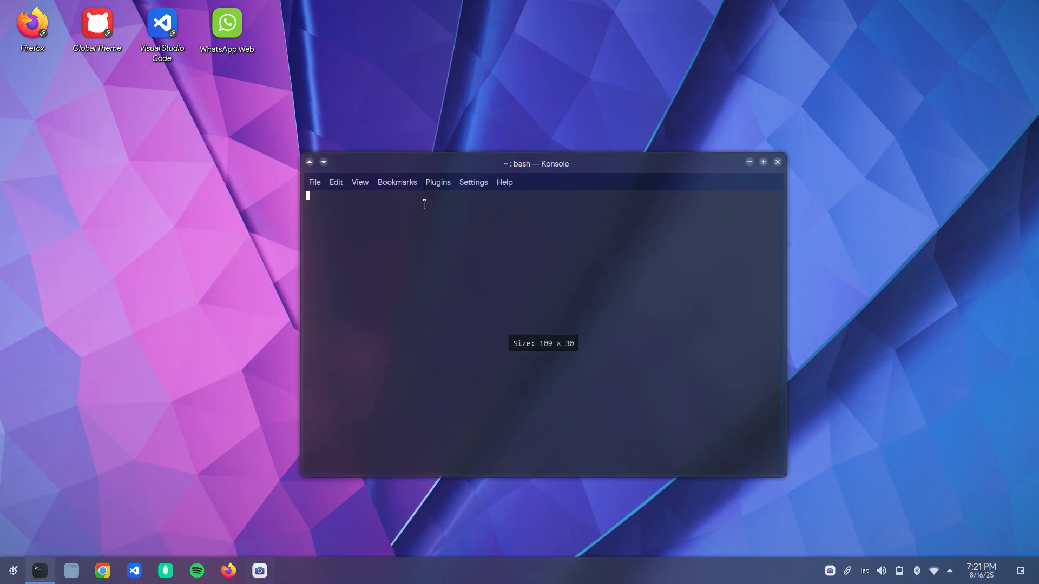
pyautogui.write('neofetch')
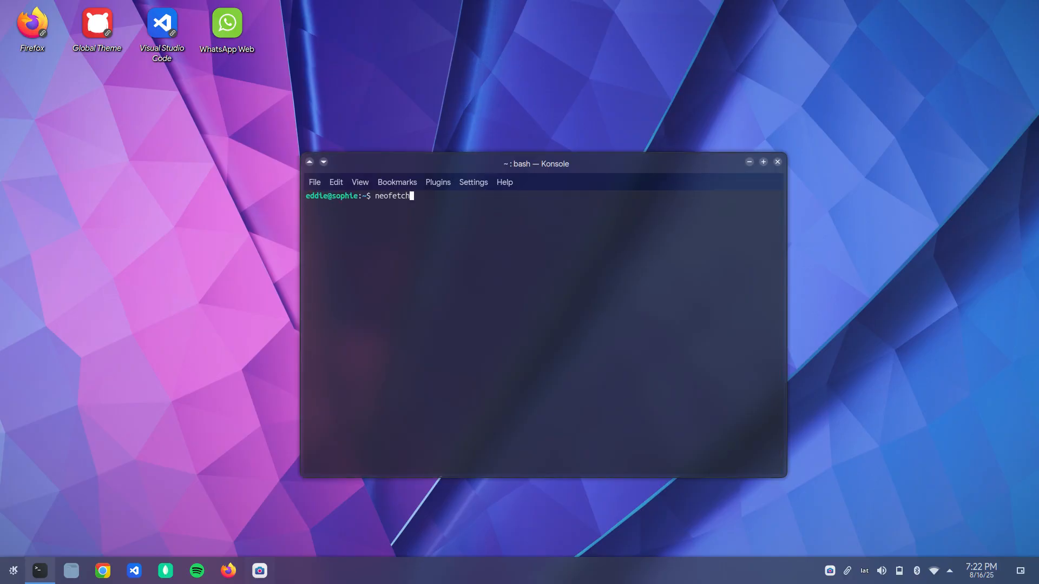
pyautogui.press('Return')
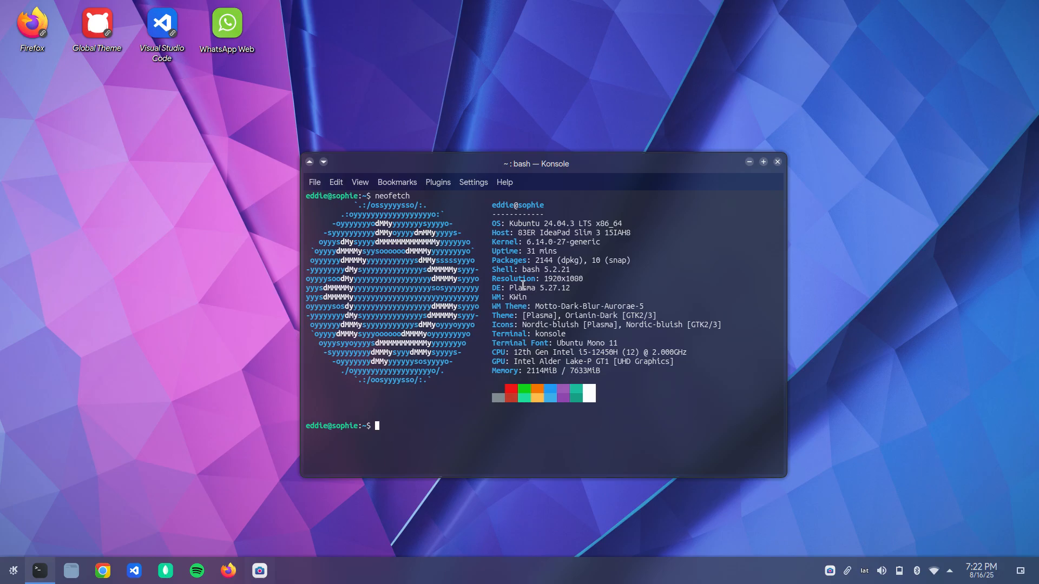
pyautogui.moveTo(676, 163); pyautogui.dragTo(673, 102)
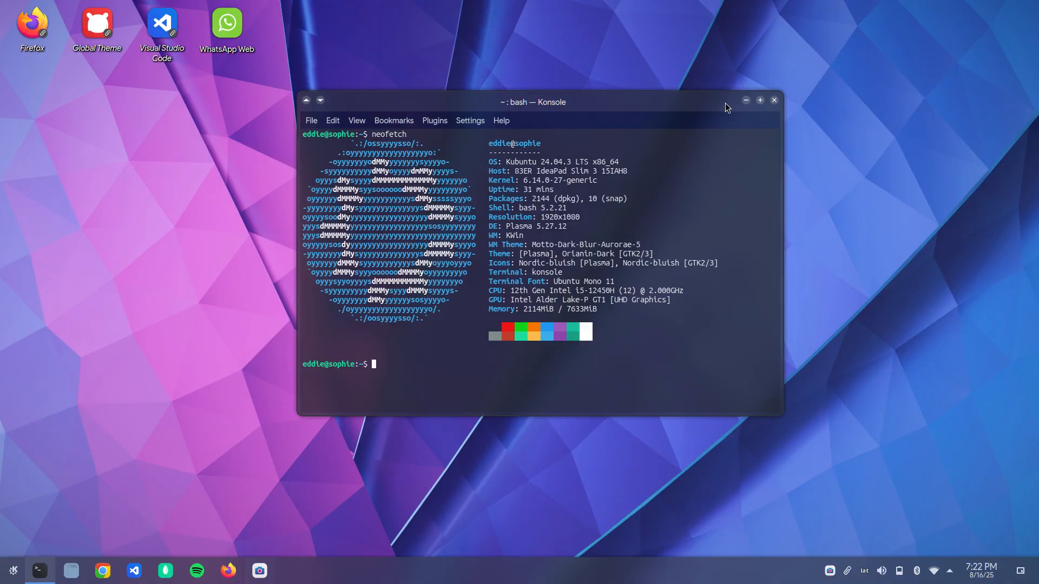
pyautogui.moveTo(727, 106); pyautogui.dragTo(694, 109)
pyautogui.click(741, 104)
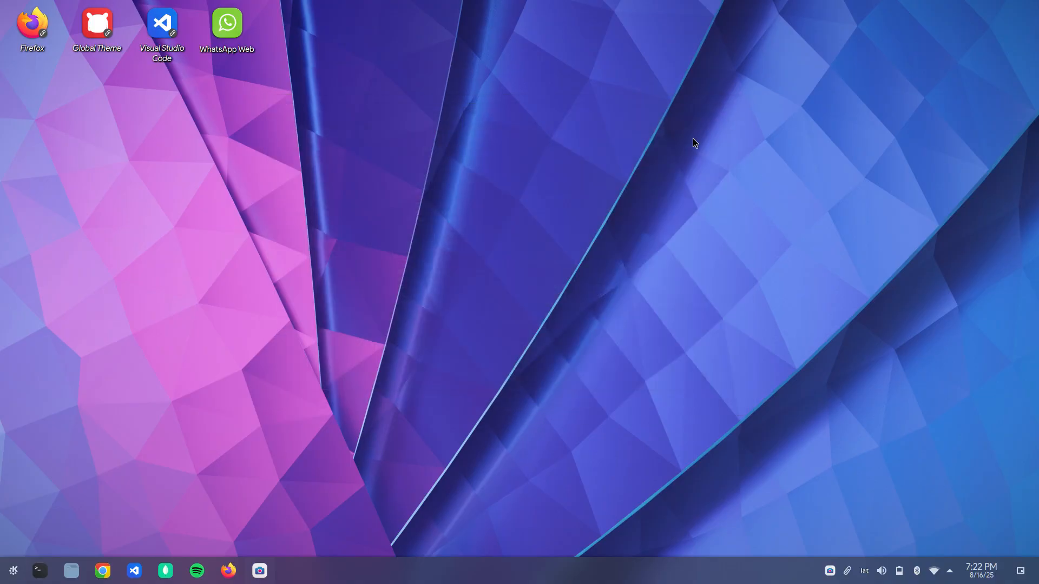
# - Open the Global Theme settings, view the Application Style page, and minimize the settings window
pyautogui.doubleClick(114, 21)
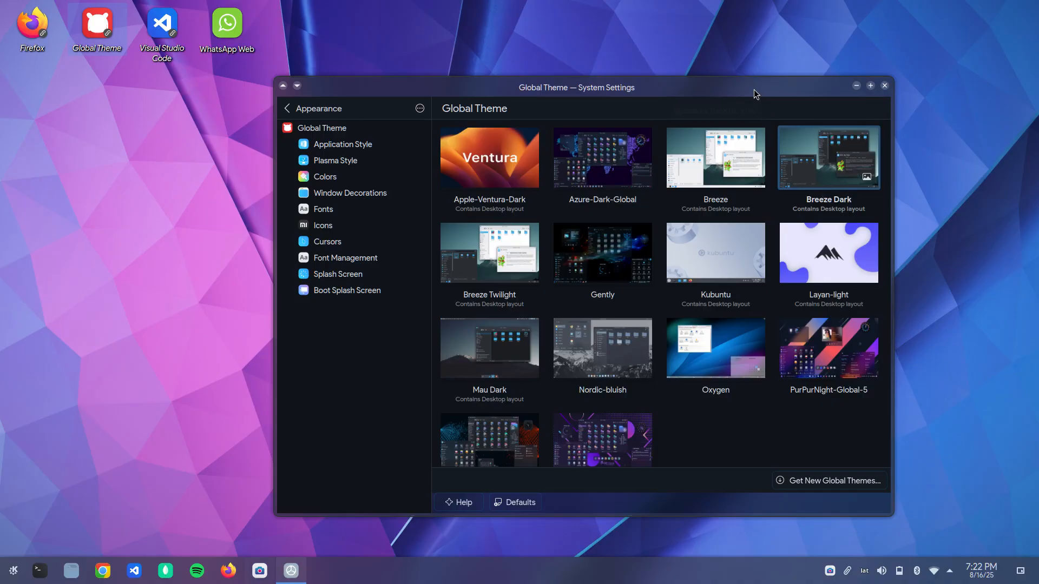
pyautogui.moveTo(753, 91); pyautogui.dragTo(760, 46)
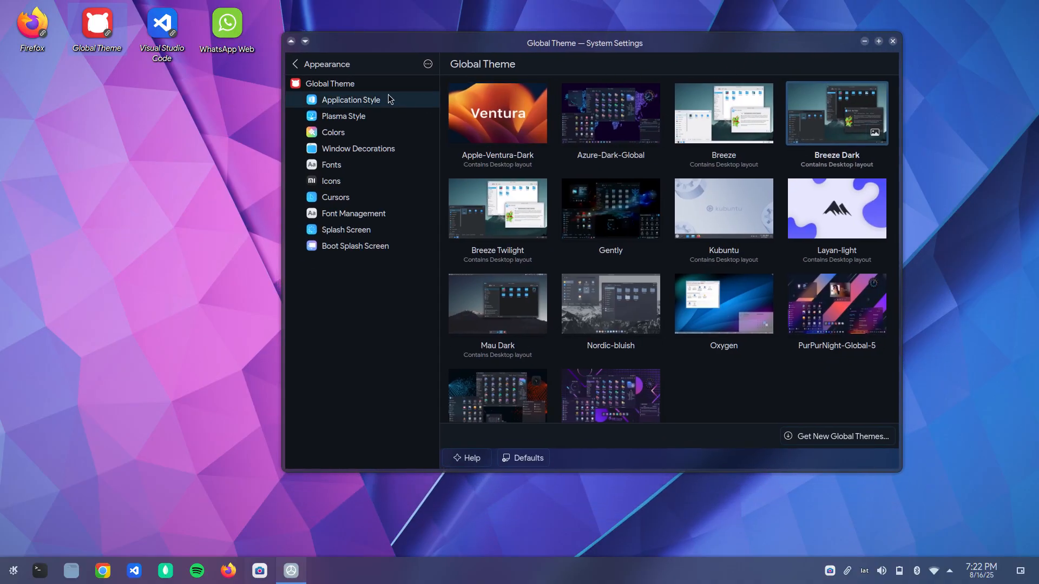
pyautogui.click(372, 104)
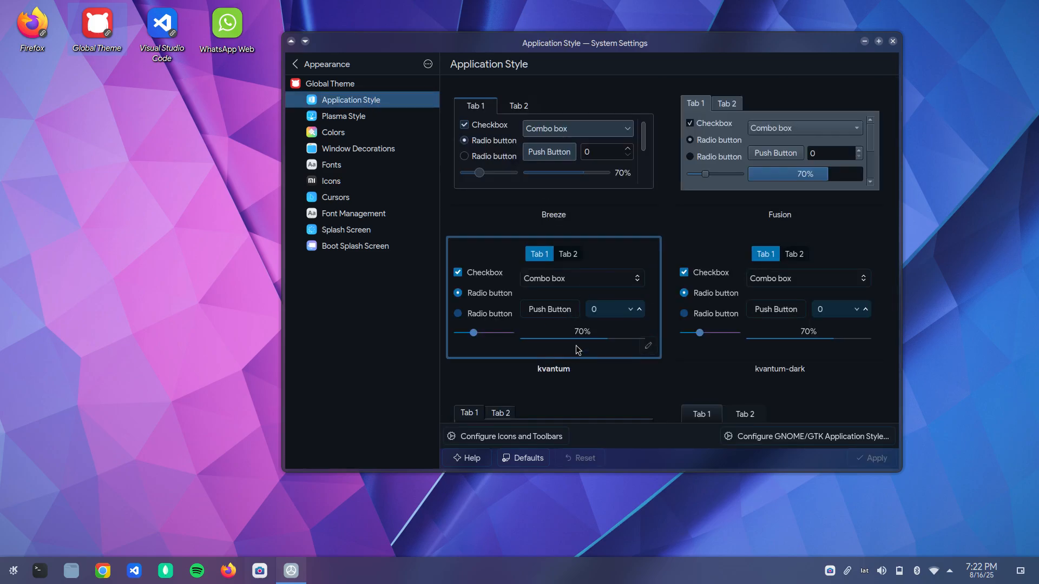
pyautogui.click(865, 42)
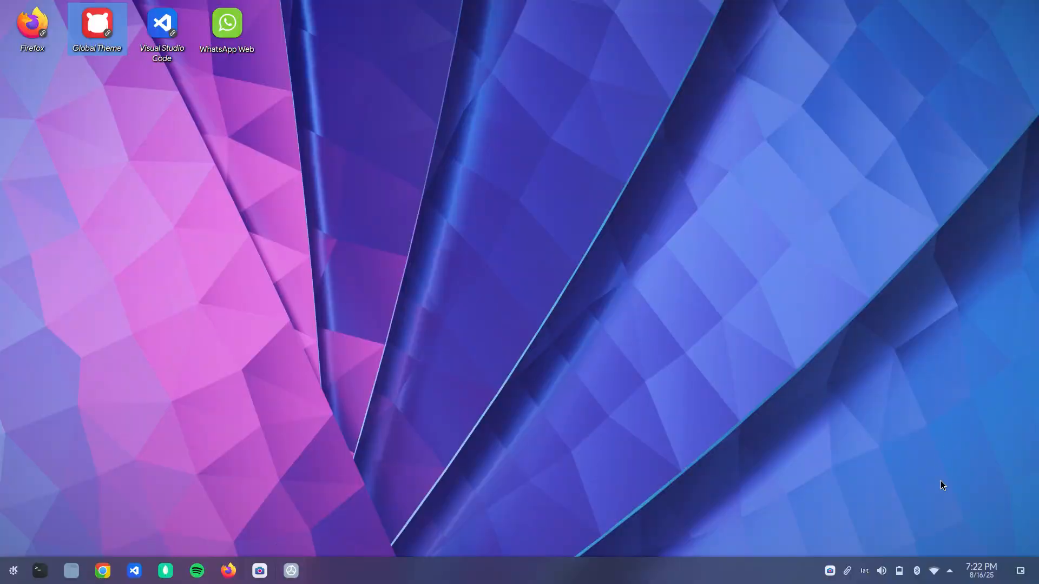
# - Check the appearance of the calendar popup, network popup and desktop context menu
pyautogui.click(984, 582)
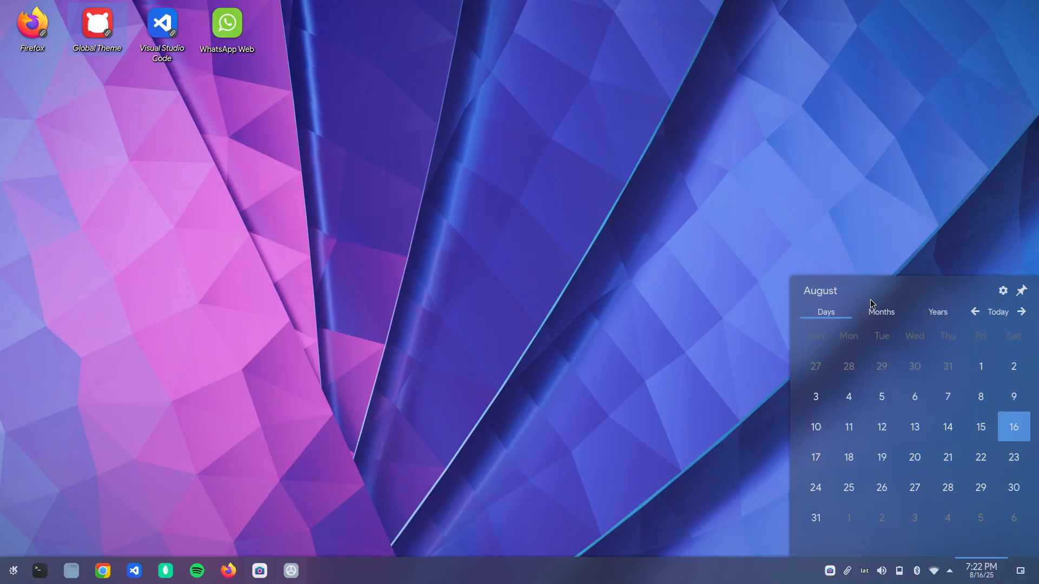
pyautogui.click(934, 570)
pyautogui.rightClick(450, 332)
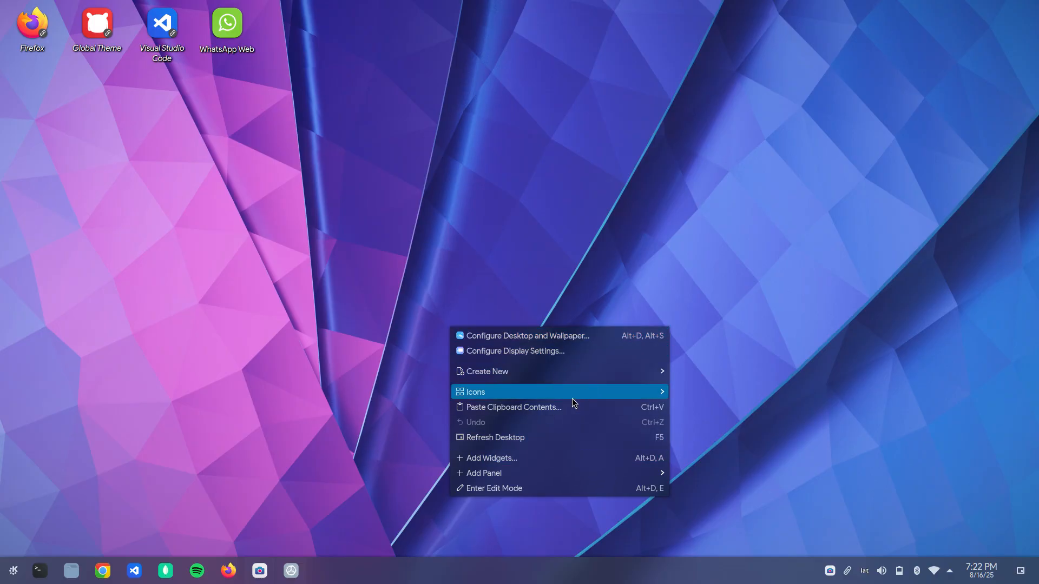
pyautogui.click(72, 571)
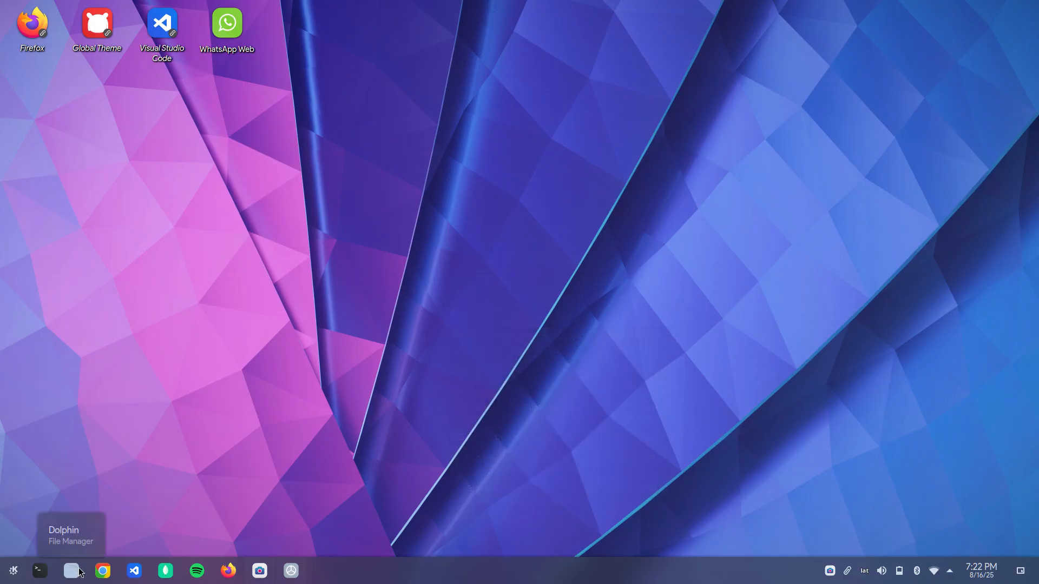
# - Open the Dolphin file manager, view its Downloads folder in a moved and maximized window, restore its size and close it
pyautogui.click(79, 572)
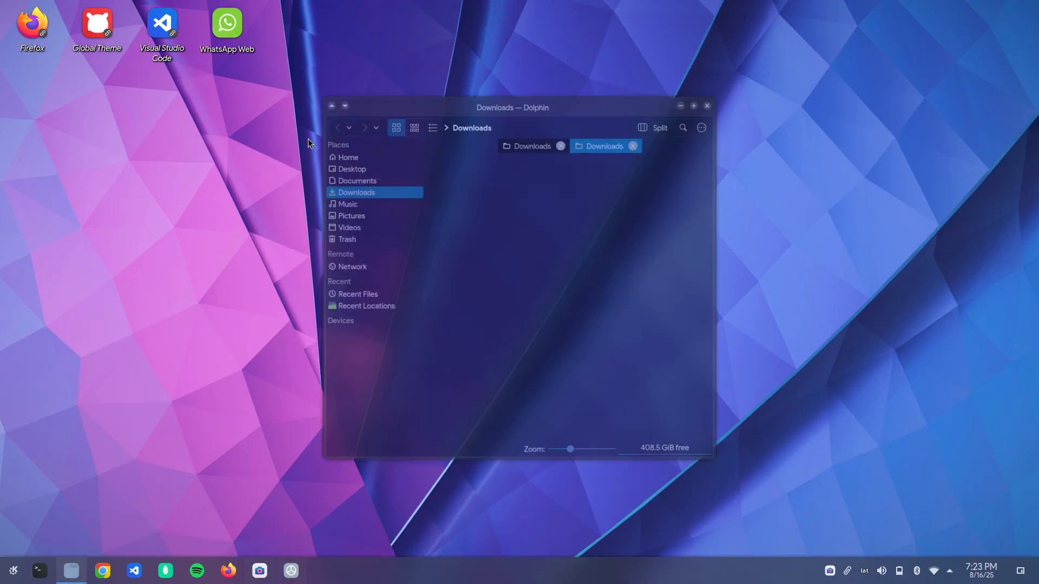
pyautogui.moveTo(581, 98); pyautogui.dragTo(597, 45)
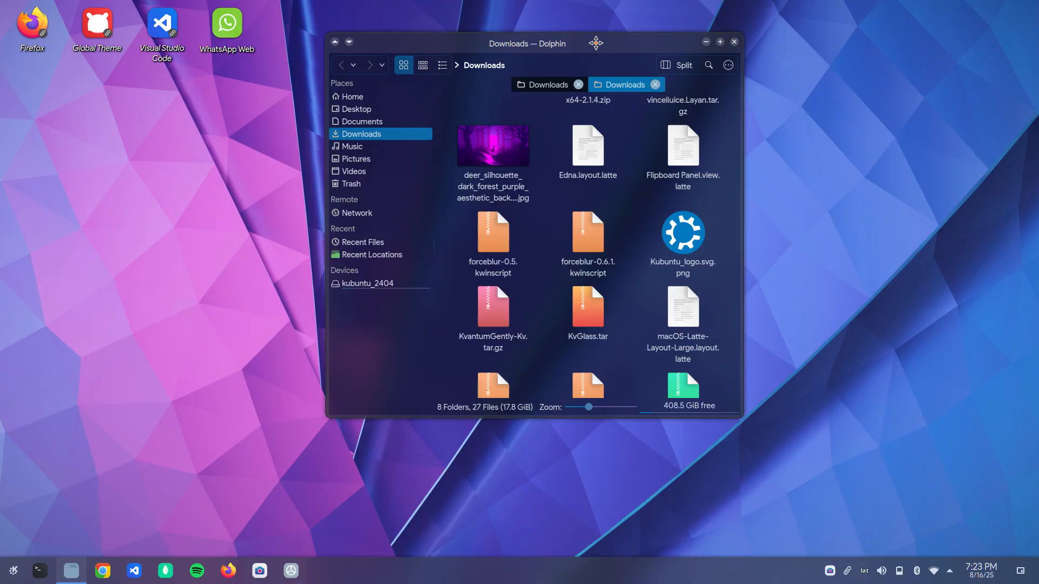
pyautogui.click(718, 44)
pyautogui.moveTo(625, 379); pyautogui.dragTo(422, 345)
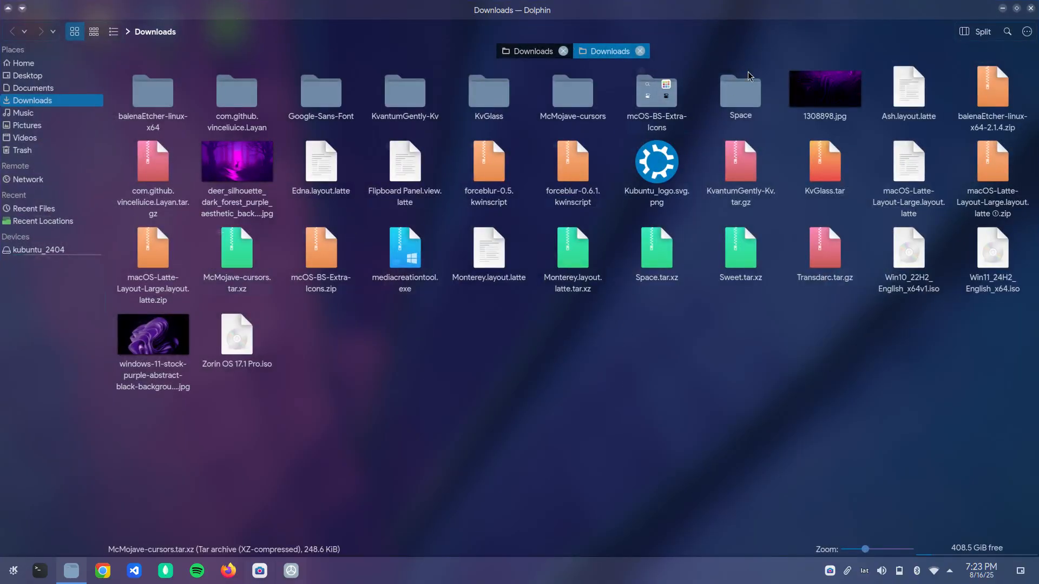
pyautogui.doubleClick(786, 8)
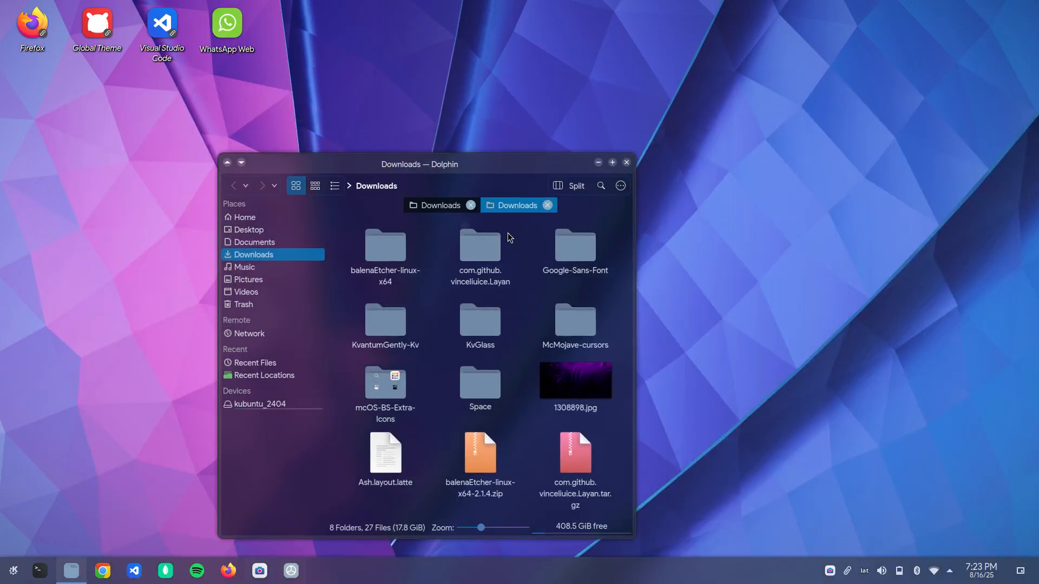
pyautogui.click(627, 162)
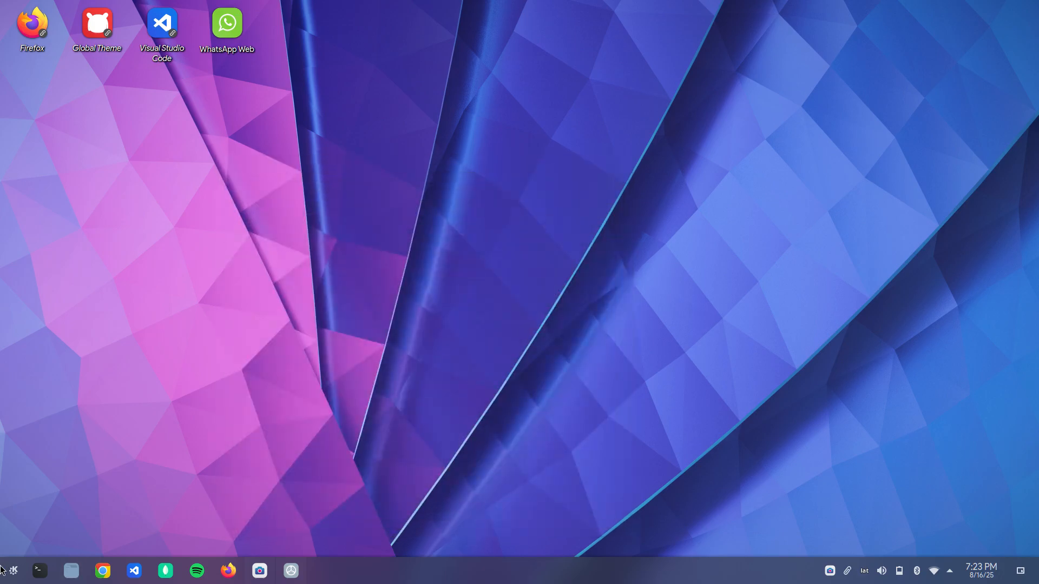
# - Find and open Kvantum Manager, view the Change/Delete Theme section, and close the manager
pyautogui.click(12, 576)
pyautogui.write('kvan')
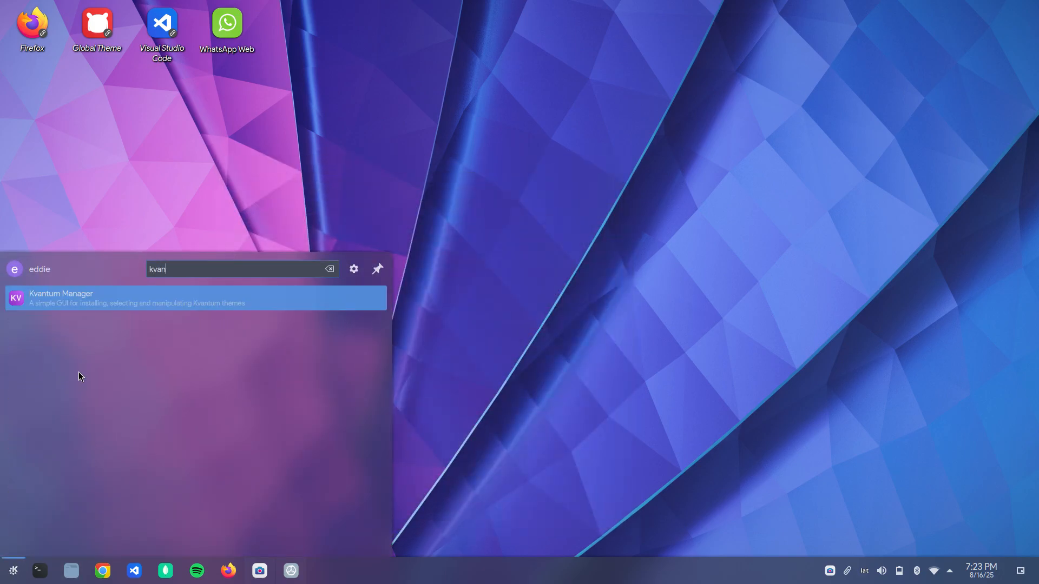
pyautogui.press('Return')
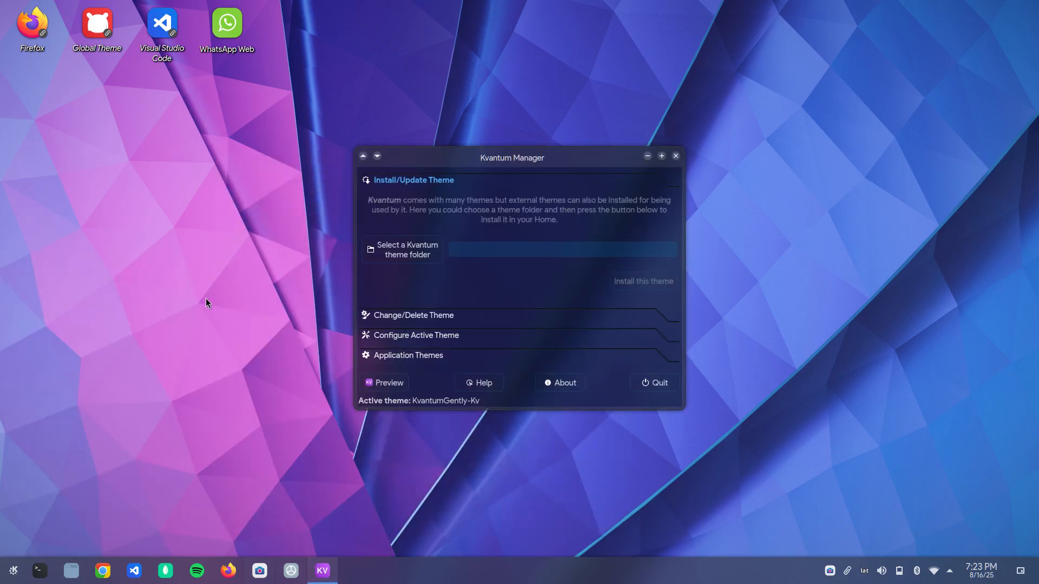
pyautogui.click(413, 313)
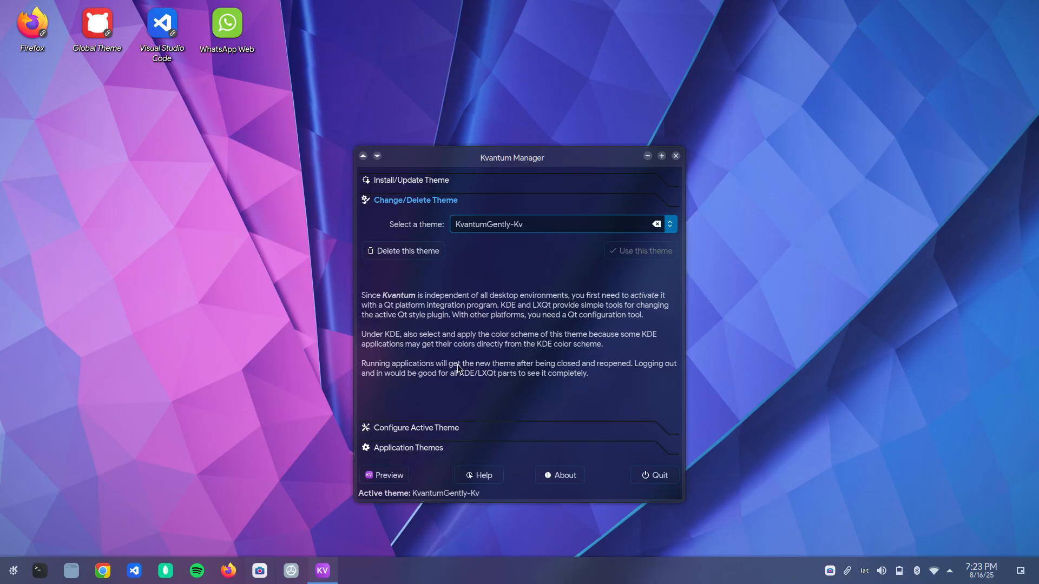
pyautogui.click(675, 157)
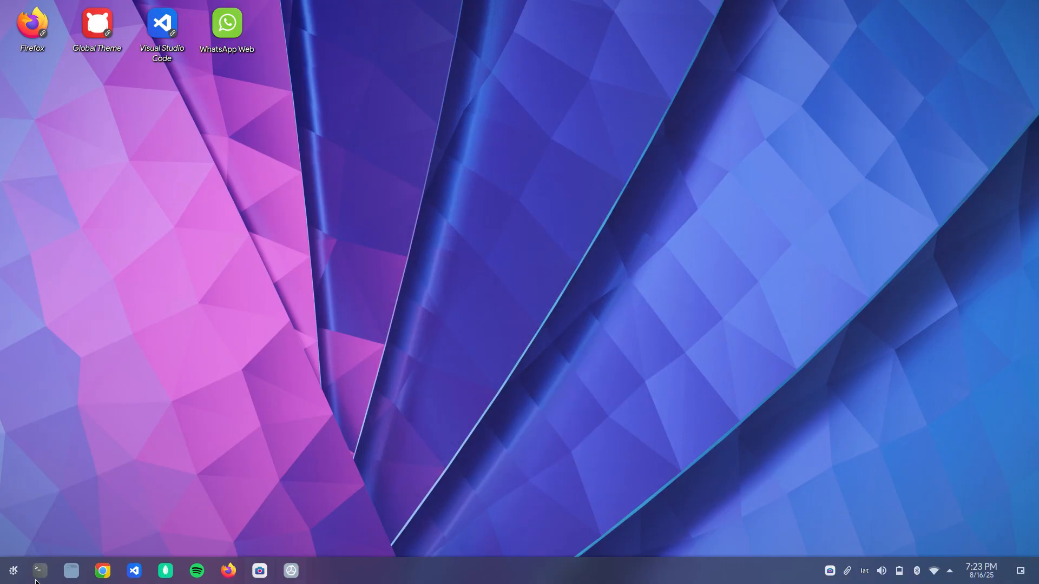
# - Examine the panel popups: application launcher, calendar, networks, and Battery and Brightness, and dismiss them
pyautogui.click(13, 570)
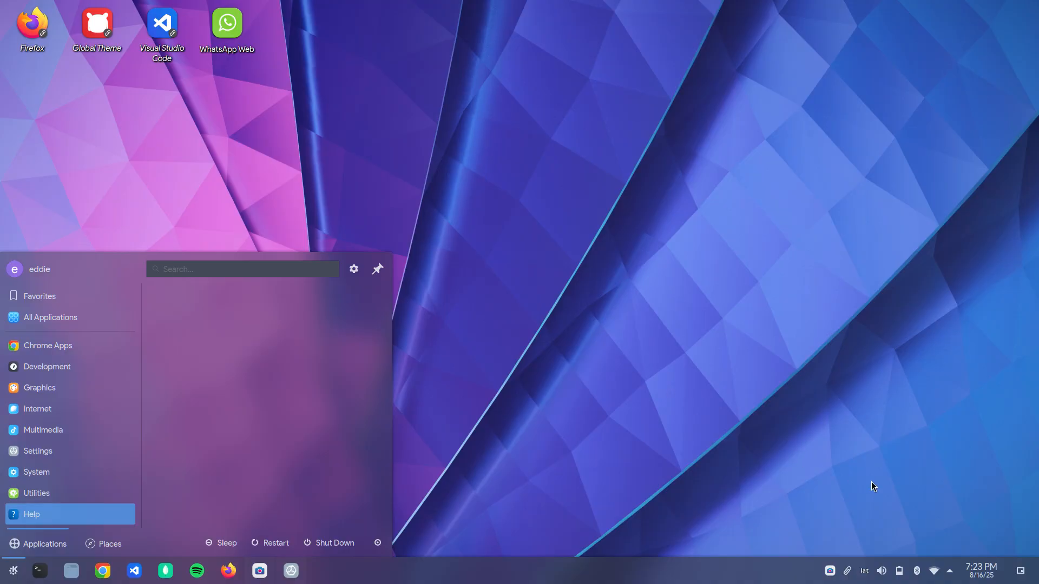
pyautogui.click(980, 577)
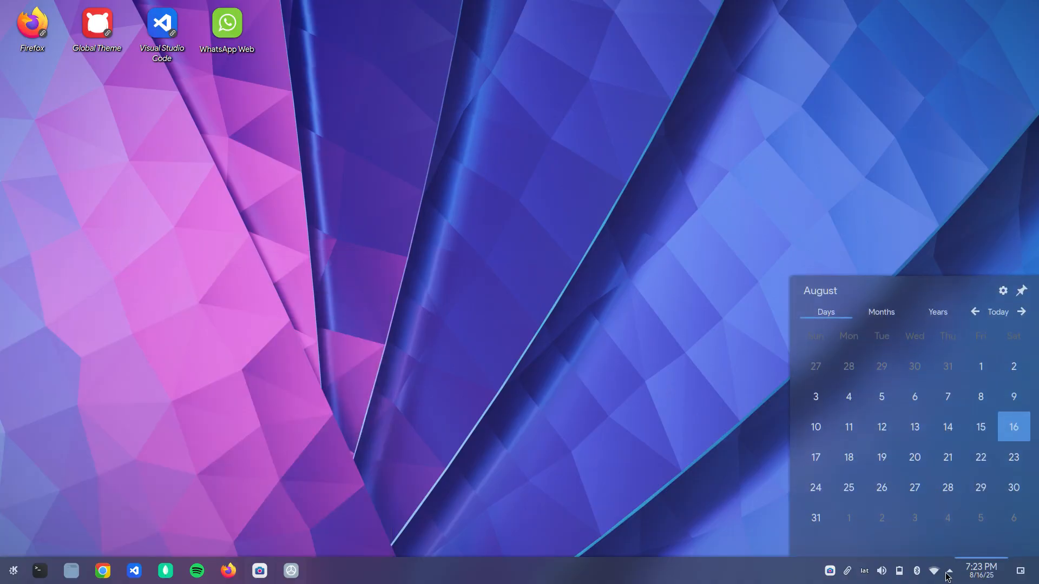
pyautogui.rightClick(689, 569)
pyautogui.click(783, 573)
pyautogui.click(935, 573)
pyautogui.click(899, 572)
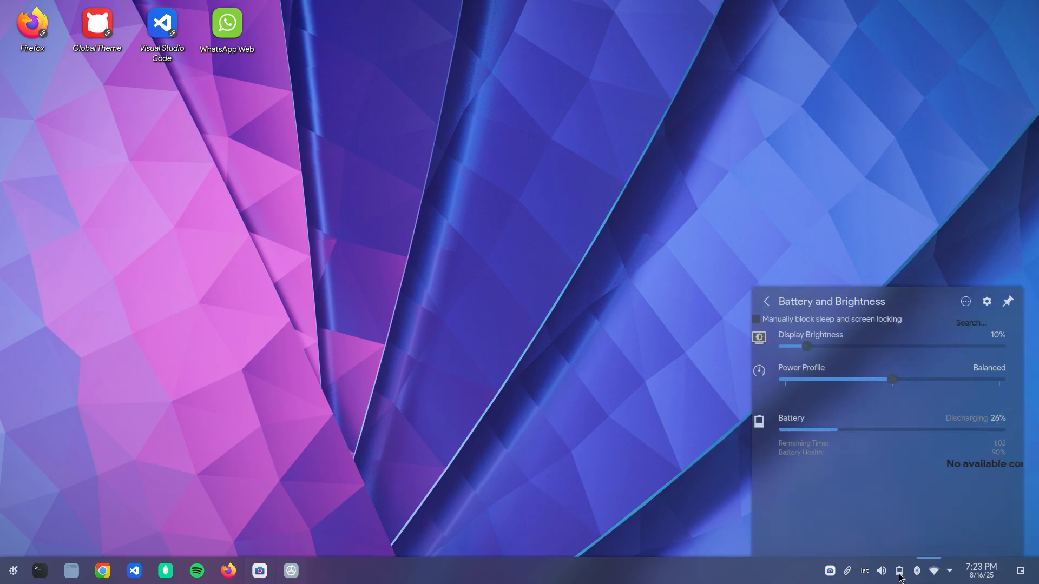
pyautogui.click(407, 465)
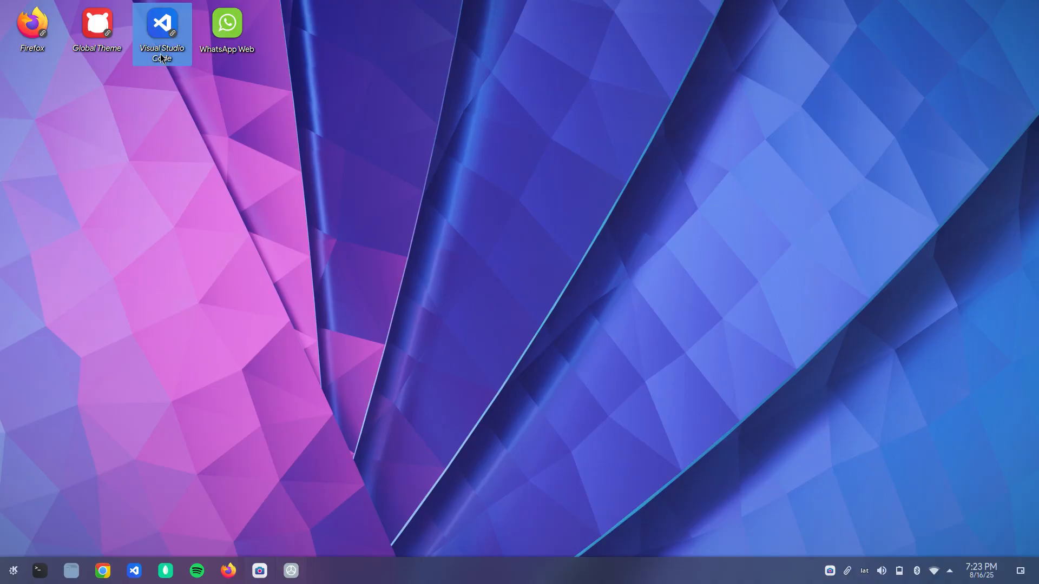
# - Reopen the Global Theme settings, view the Plasma Style page, and check the style on the network popup and application launcher
pyautogui.click(106, 28)
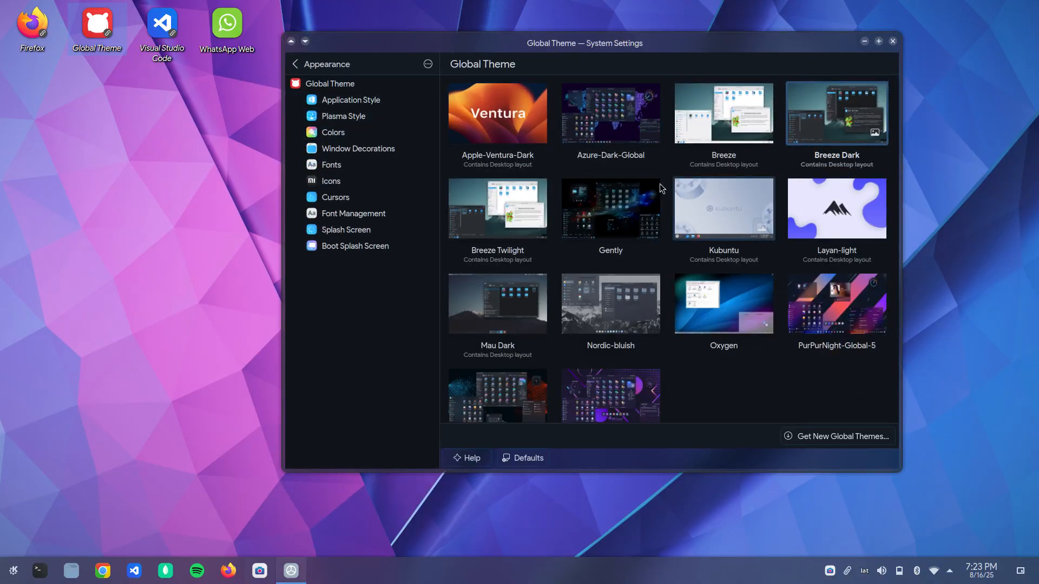
pyautogui.click(362, 116)
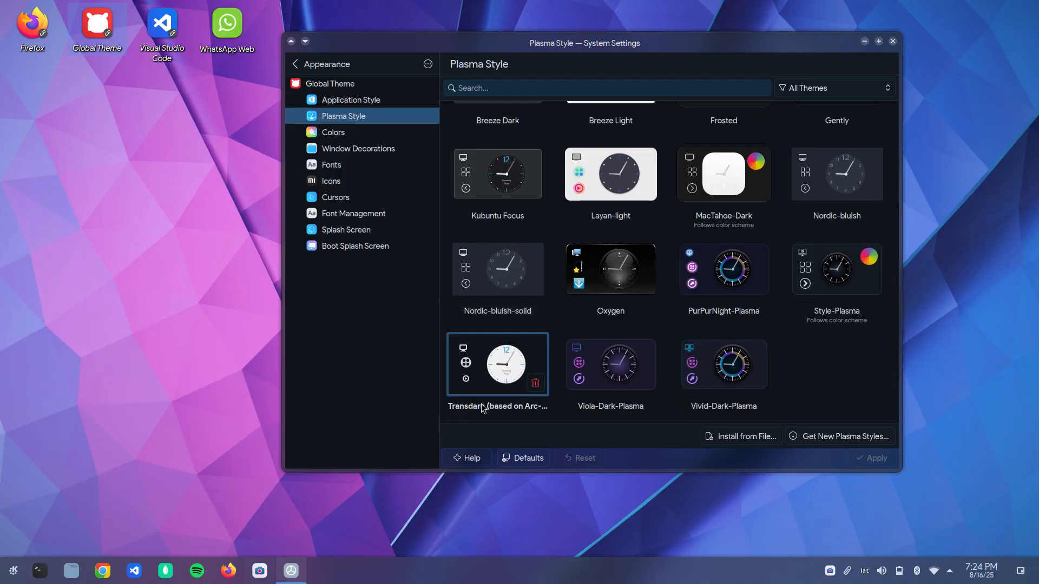
pyautogui.click(939, 573)
pyautogui.click(935, 572)
pyautogui.click(13, 571)
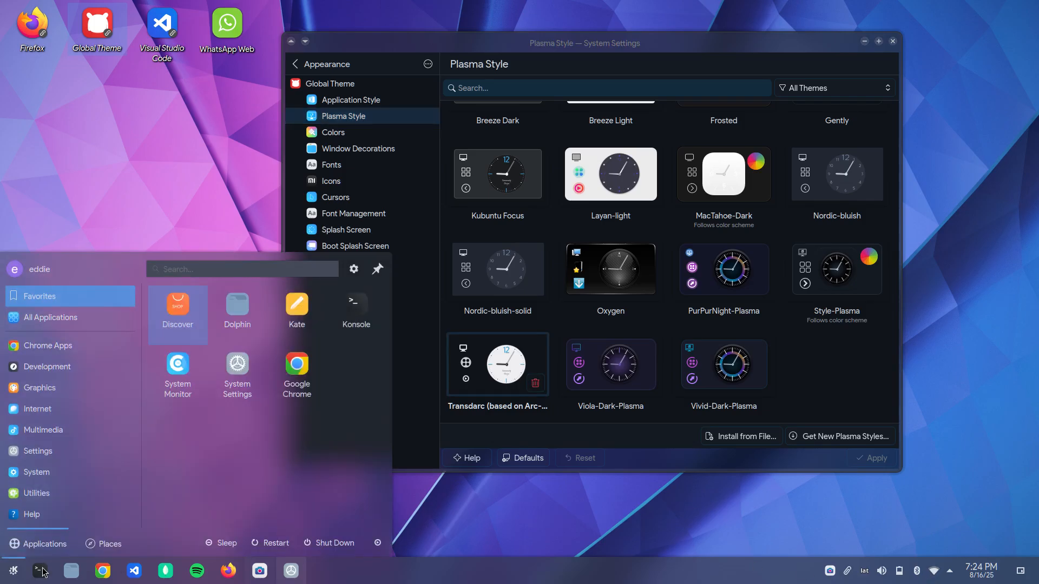
# - View the color schemes on the Colors page and the themes on the Window Decorations page
pyautogui.click(386, 135)
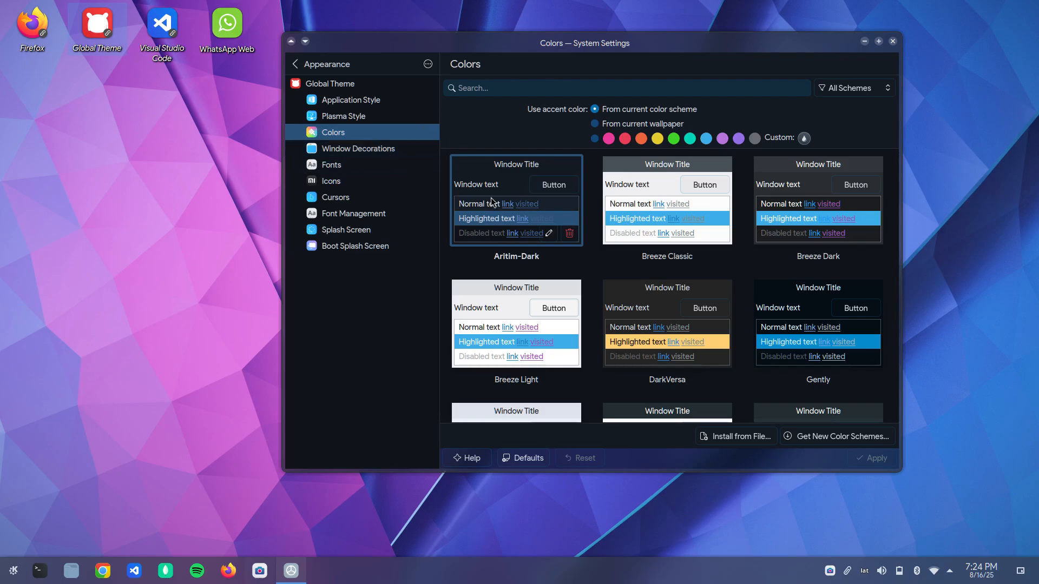
pyautogui.click(379, 147)
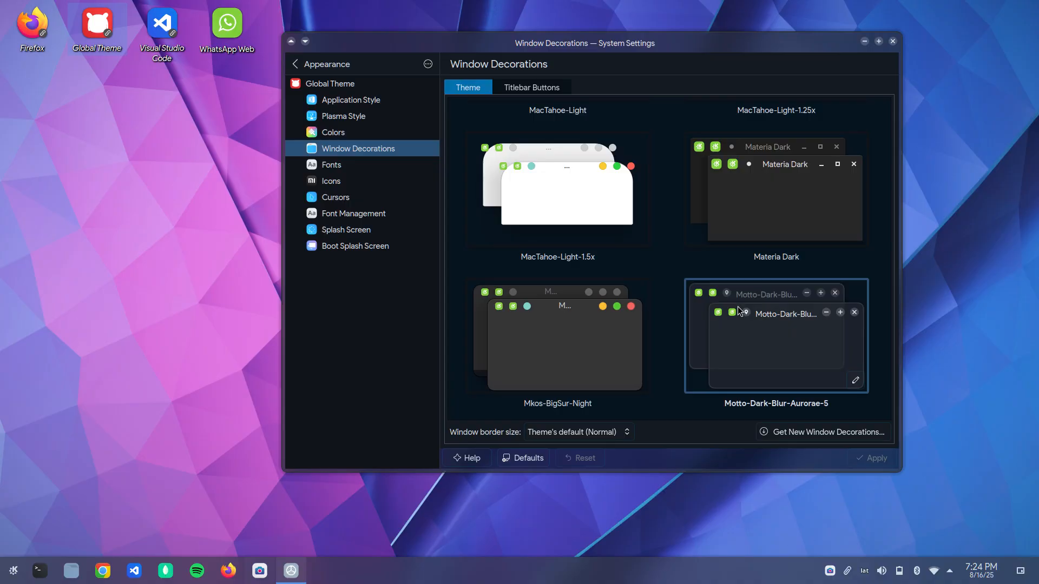
pyautogui.scroll(-1, 716, 314)
# - Move the System Settings window around the desktop to examine its title bar and blur, and briefly check the application launcher
pyautogui.moveTo(822, 46); pyautogui.dragTo(768, 46)
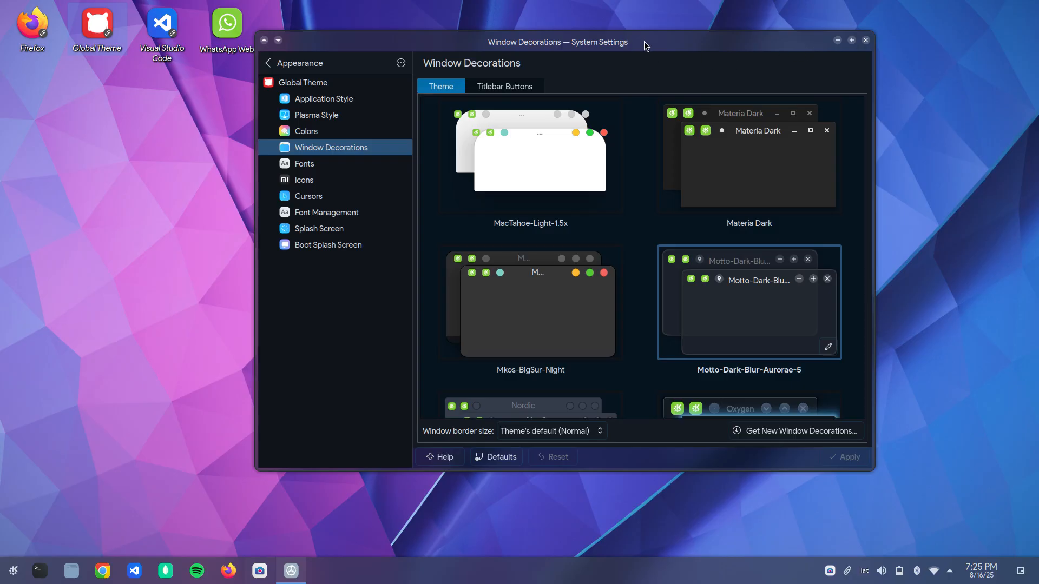
pyautogui.moveTo(647, 44); pyautogui.dragTo(638, 71)
pyautogui.moveTo(774, 72); pyautogui.dragTo(661, 40)
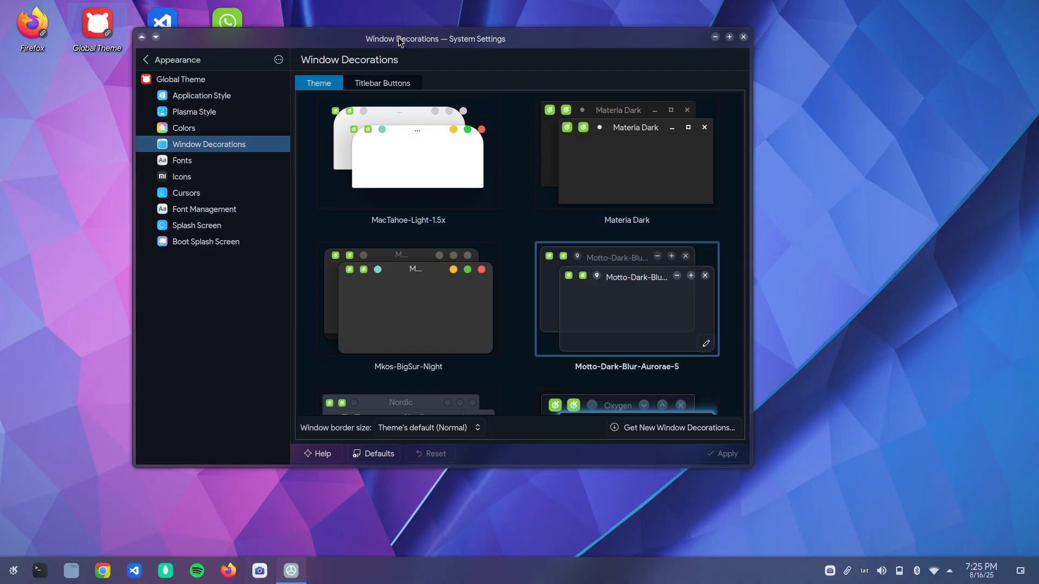
pyautogui.moveTo(399, 38); pyautogui.dragTo(561, 47)
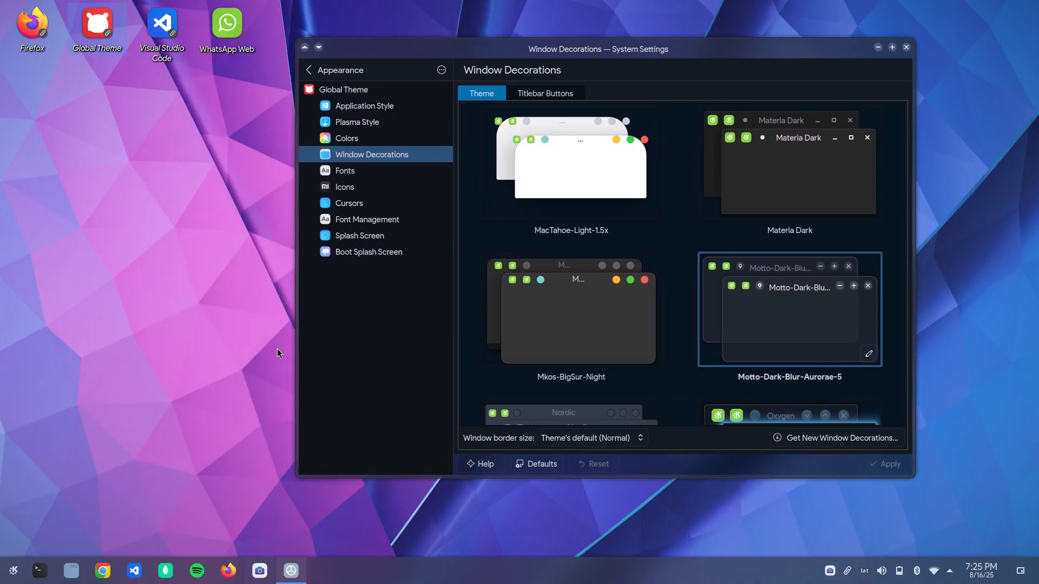
pyautogui.click(11, 571)
pyautogui.click(863, 527)
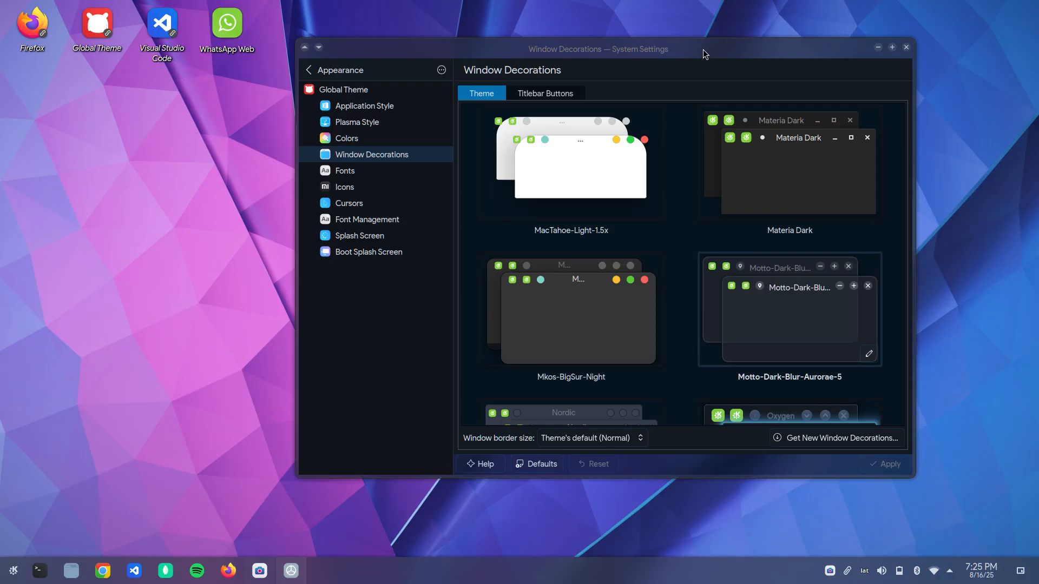
pyautogui.moveTo(667, 59); pyautogui.dragTo(631, 63)
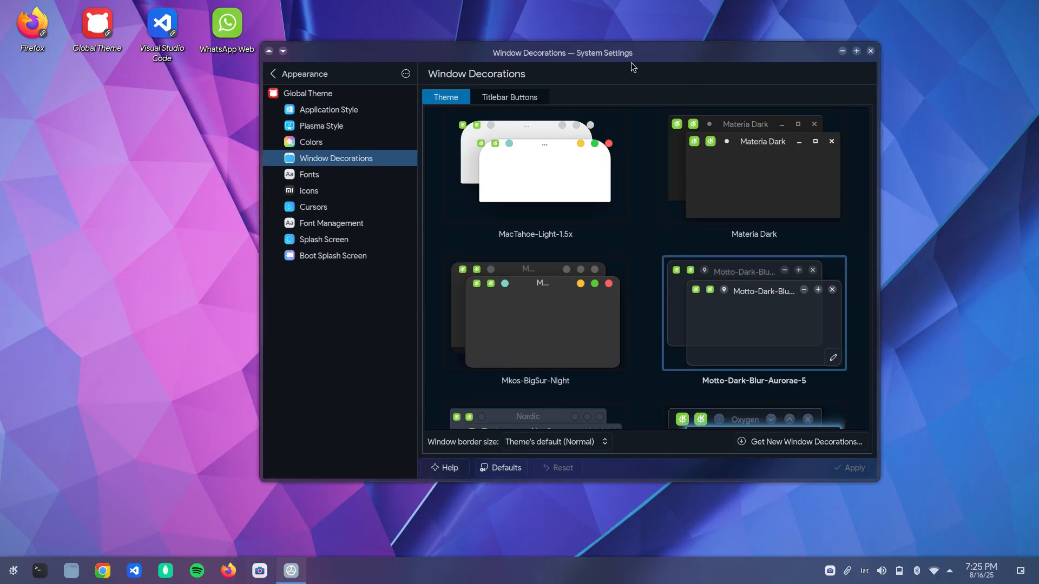
# - Compare the application launcher's blur with the Window Decorations page and reposition the System Settings window
pyautogui.click(13, 571)
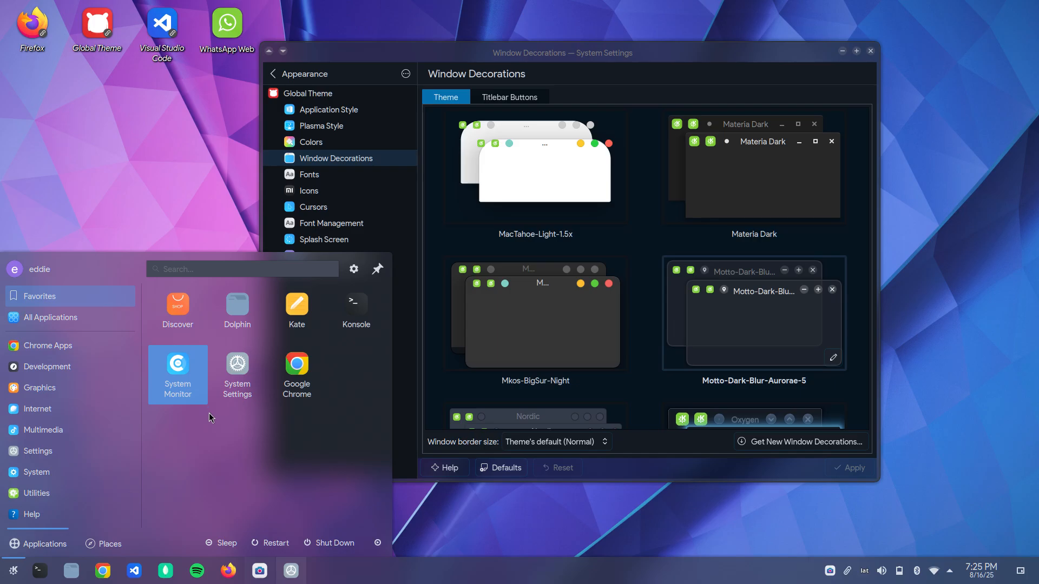
pyautogui.click(406, 365)
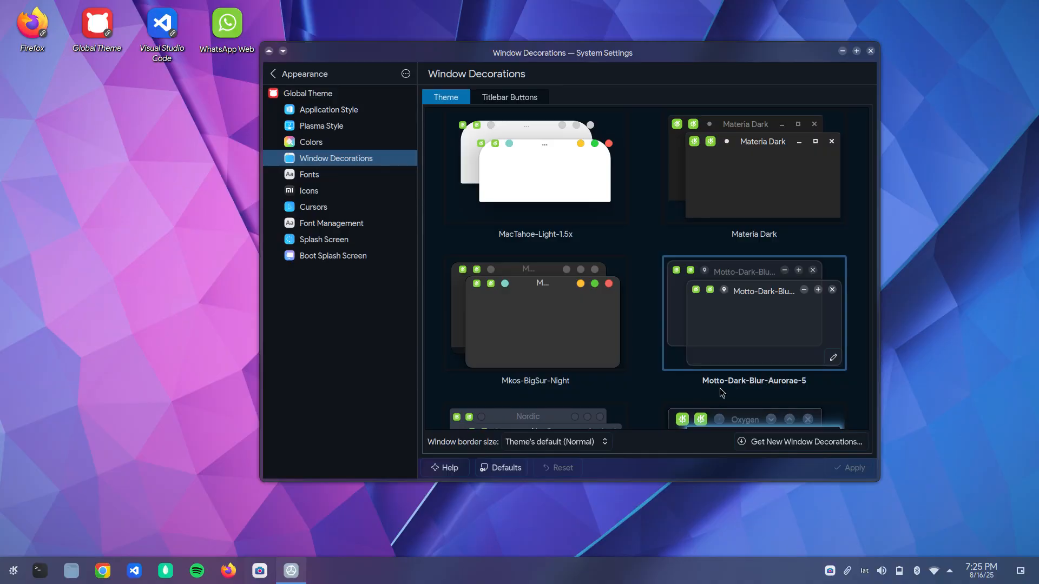
pyautogui.moveTo(685, 60); pyautogui.dragTo(654, 76)
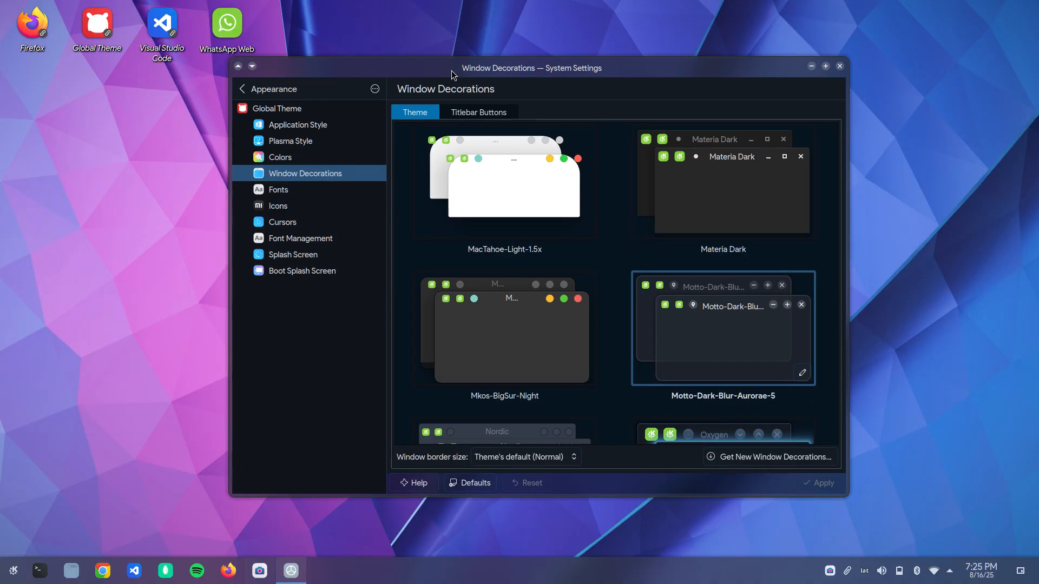
# - View the font settings on the Fonts page and shift the System Settings window slightly on the desktop
pyautogui.click(268, 192)
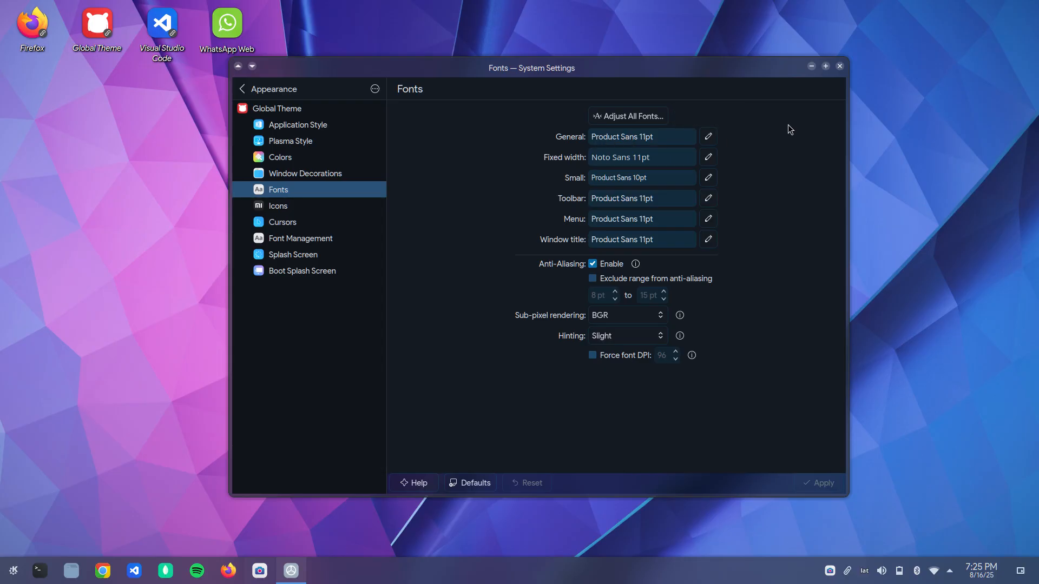
pyautogui.moveTo(545, 80)
pyautogui.mouseDown()
pyautogui.moveTo(577, 77)
pyautogui.moveTo(528, 70)
pyautogui.mouseUp()
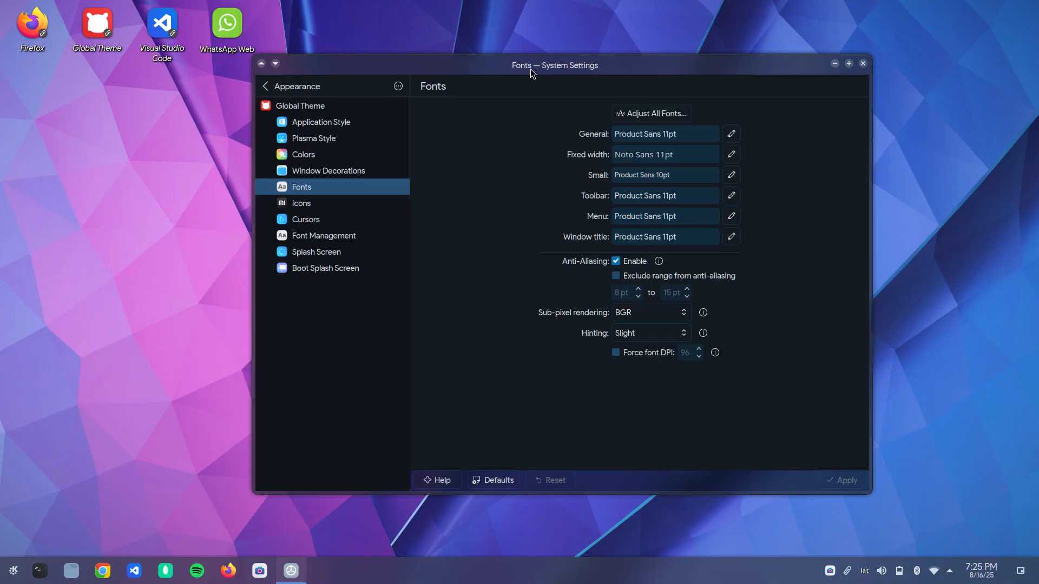
pyautogui.moveTo(530, 69); pyautogui.dragTo(511, 70)
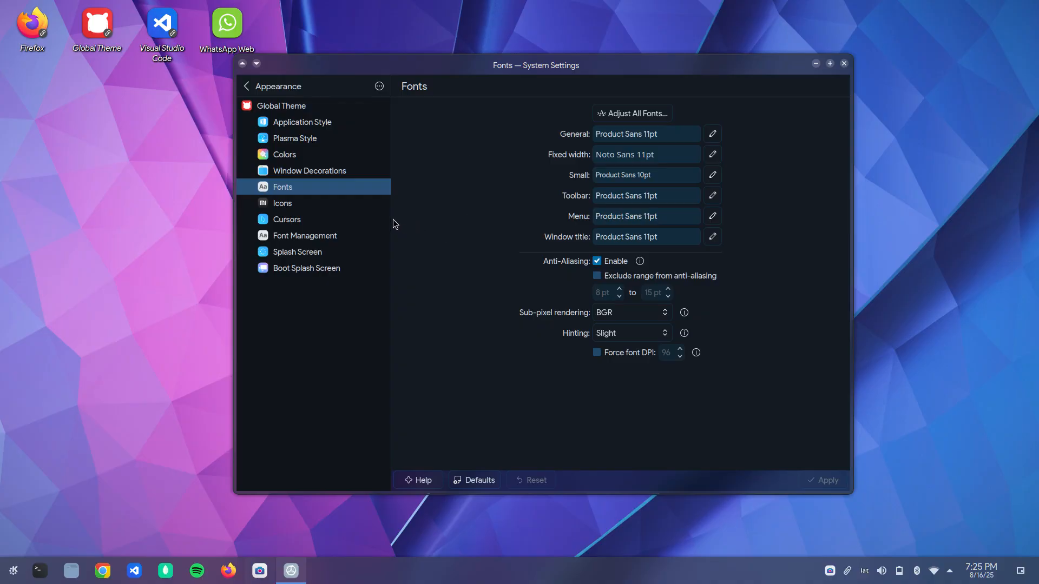
# - Browse the icon themes on the Icons page and compare them with the icons in the application launcher
pyautogui.click(339, 202)
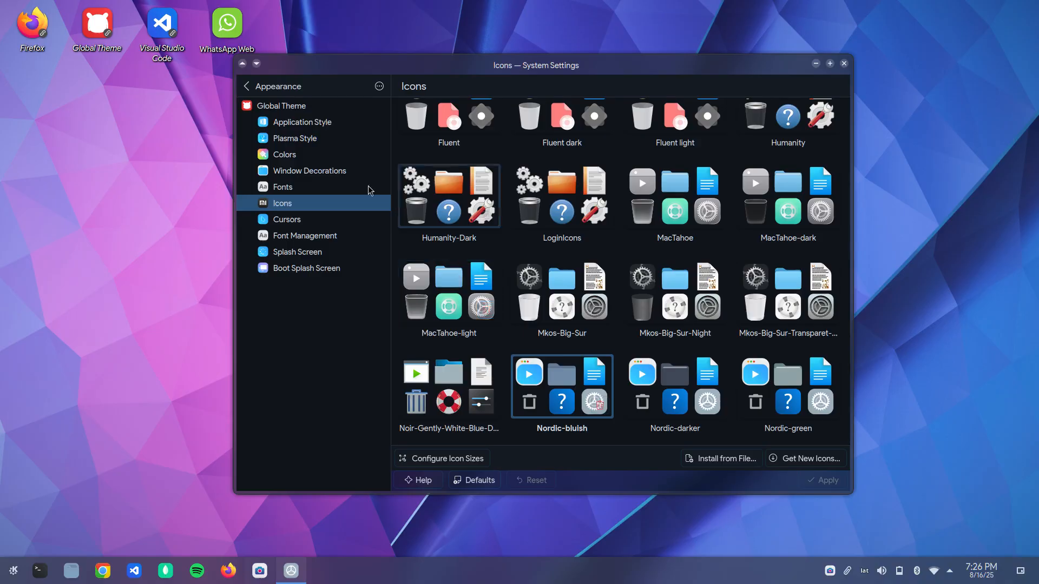
pyautogui.scroll(-1, 522, 411)
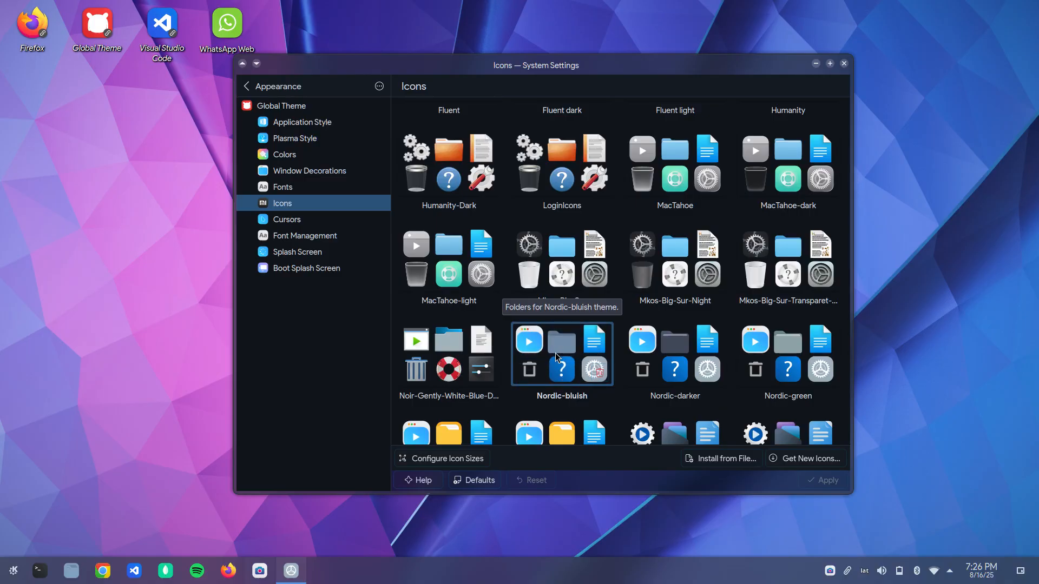
pyautogui.scroll(-1, 546, 373)
pyautogui.click(11, 573)
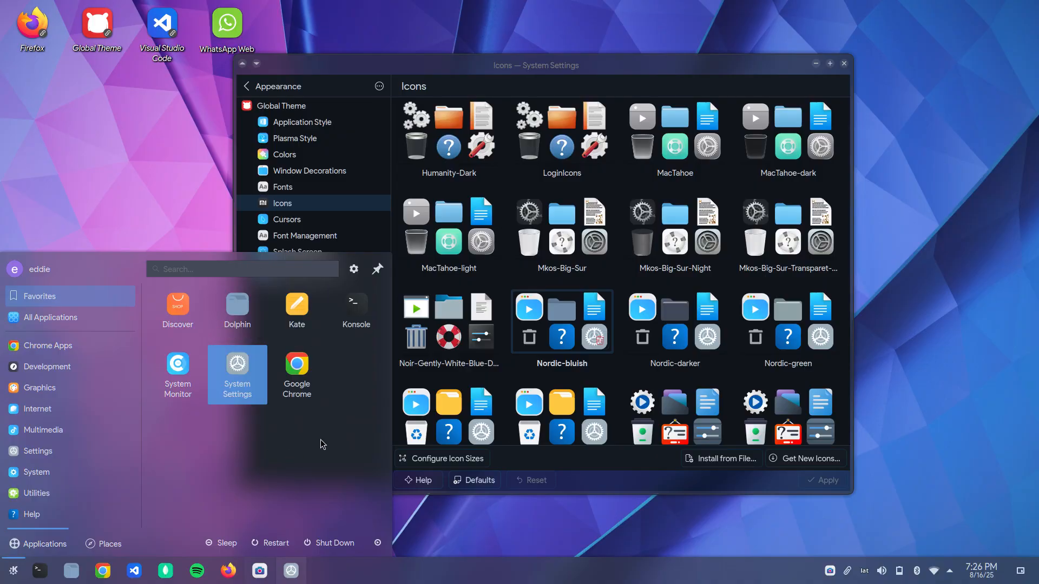
pyautogui.click(405, 63)
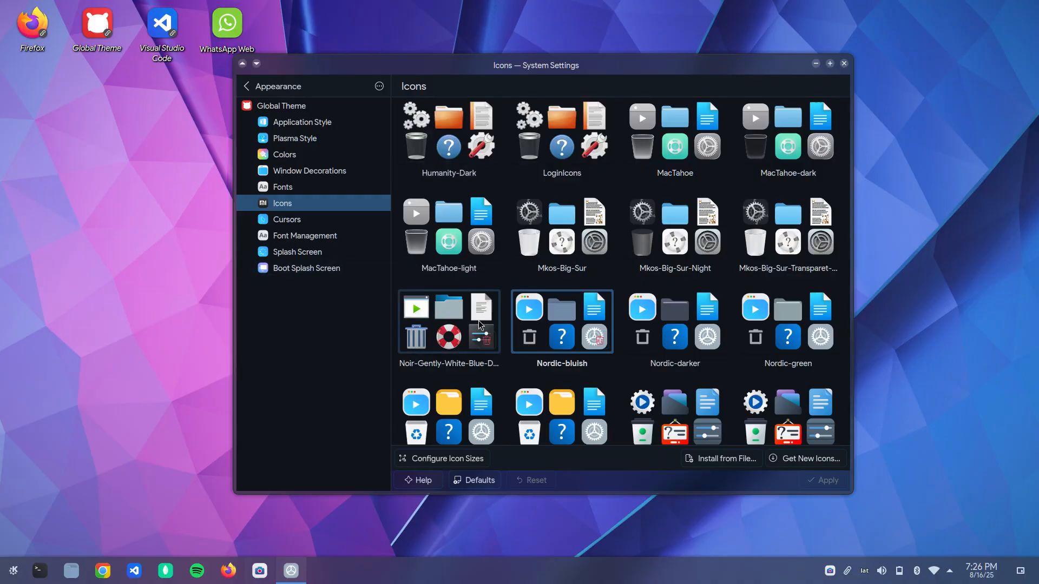
pyautogui.scroll(-1, 522, 344)
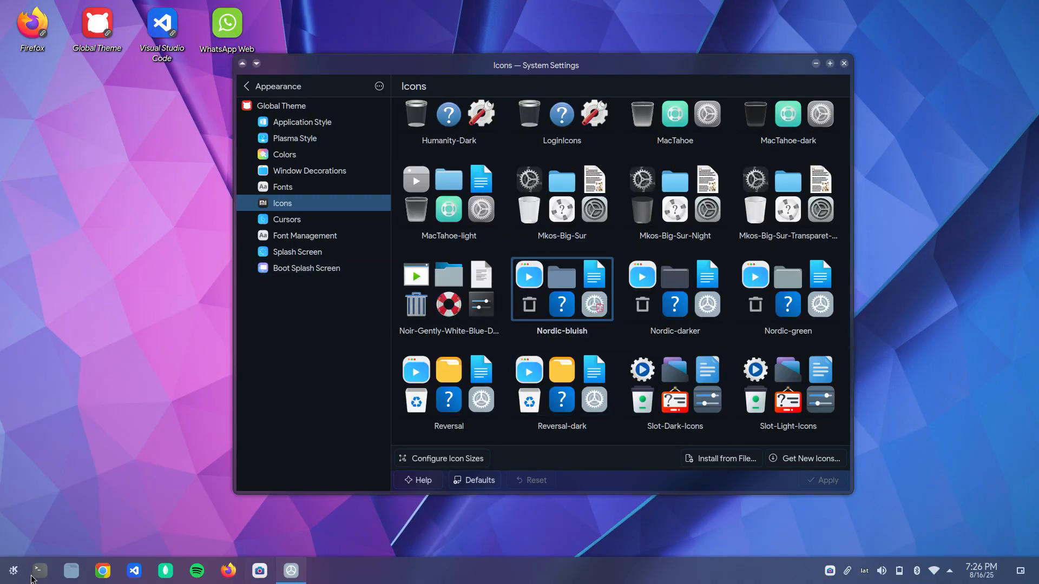
pyautogui.click(13, 571)
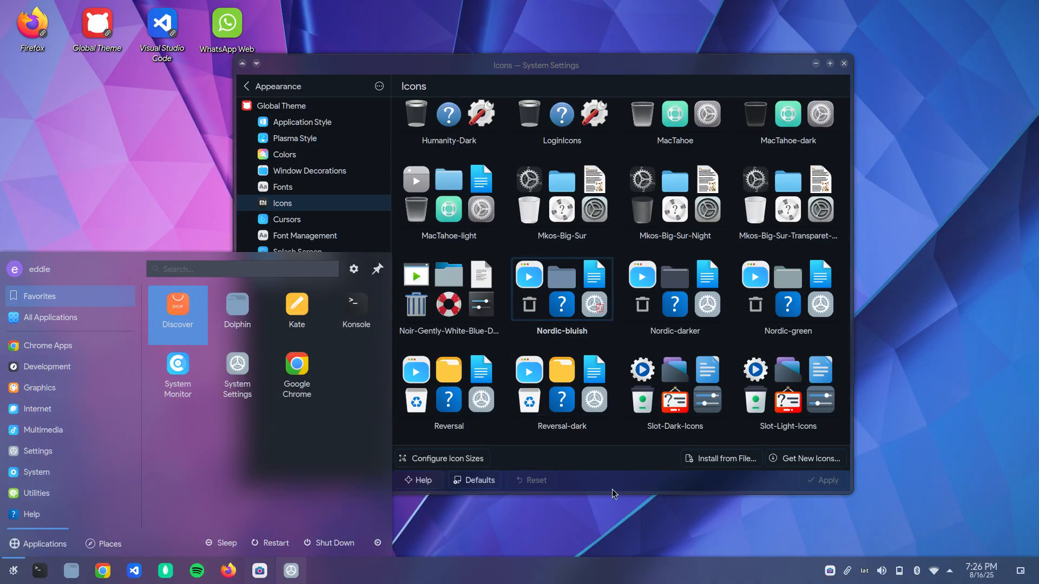
pyautogui.click(622, 435)
# - Discard the pending icon theme change and view the Cursors and Font Management pages
pyautogui.click(285, 223)
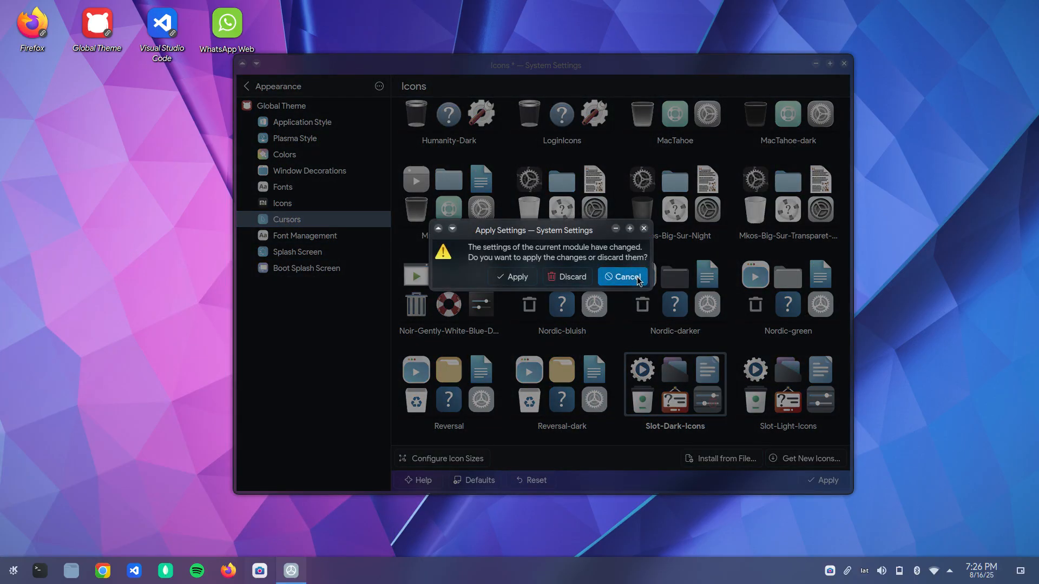
pyautogui.click(568, 277)
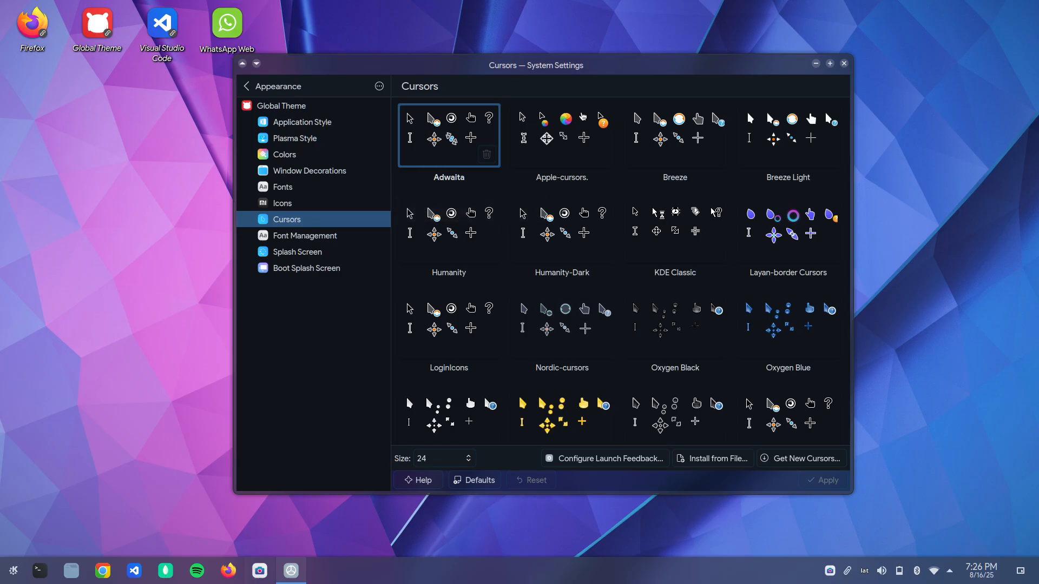
pyautogui.click(355, 237)
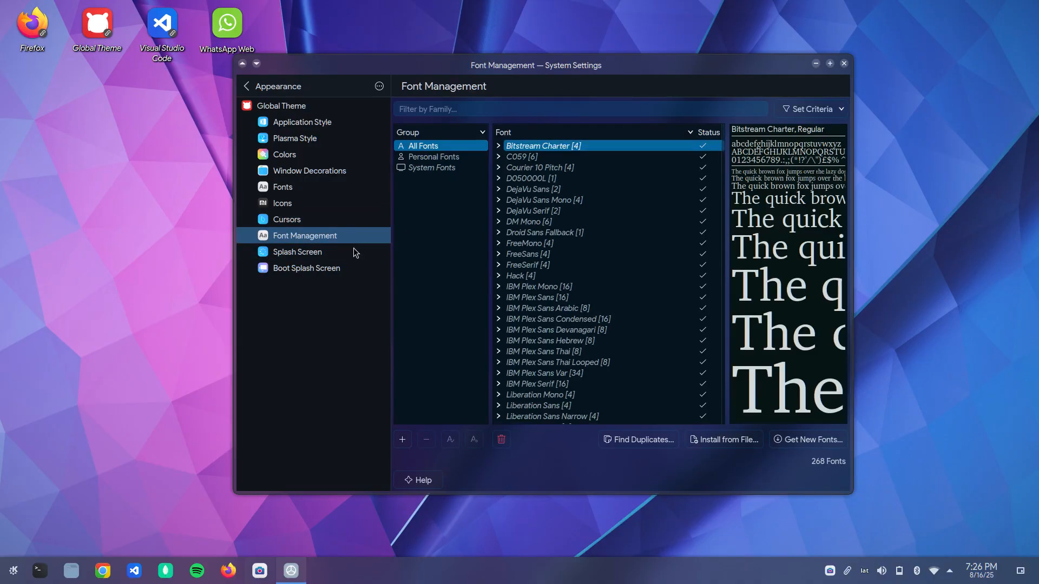
# - Preview the RingPlasmaSplashscreen2 splash screen, view the Boot Splash Screen page, and close System Settings
pyautogui.click(357, 253)
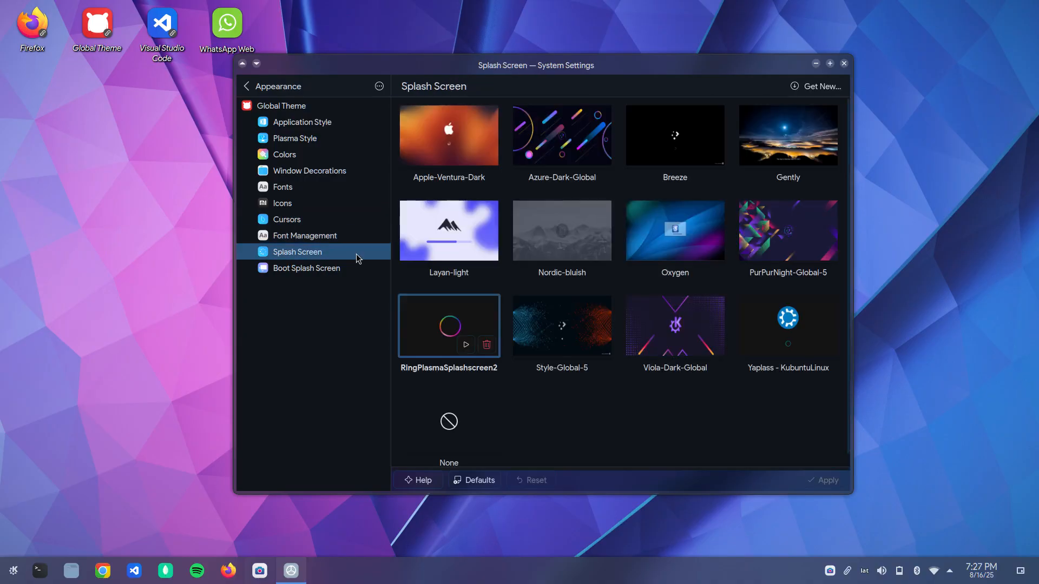
pyautogui.click(466, 345)
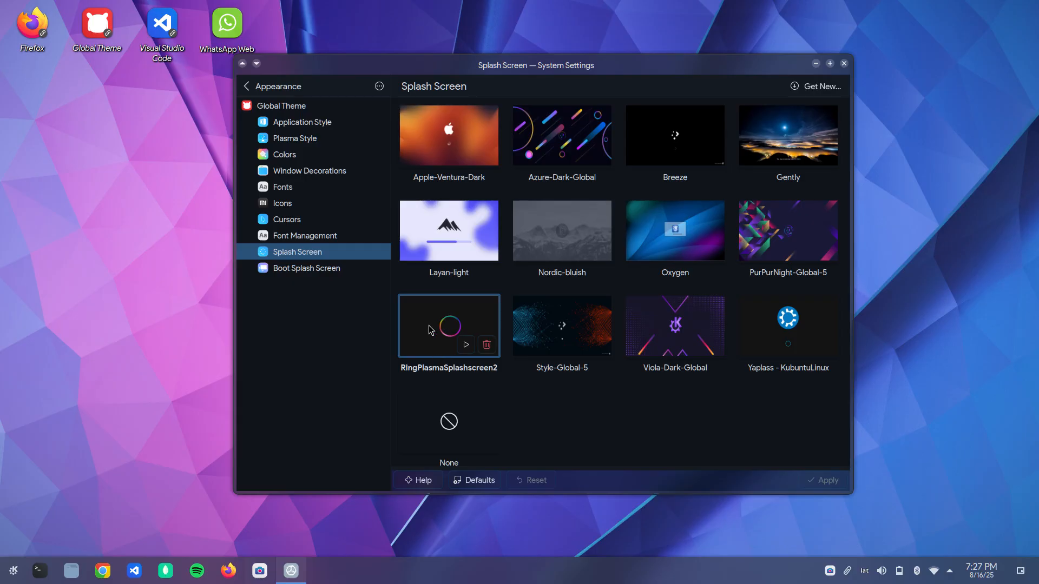
pyautogui.click(330, 267)
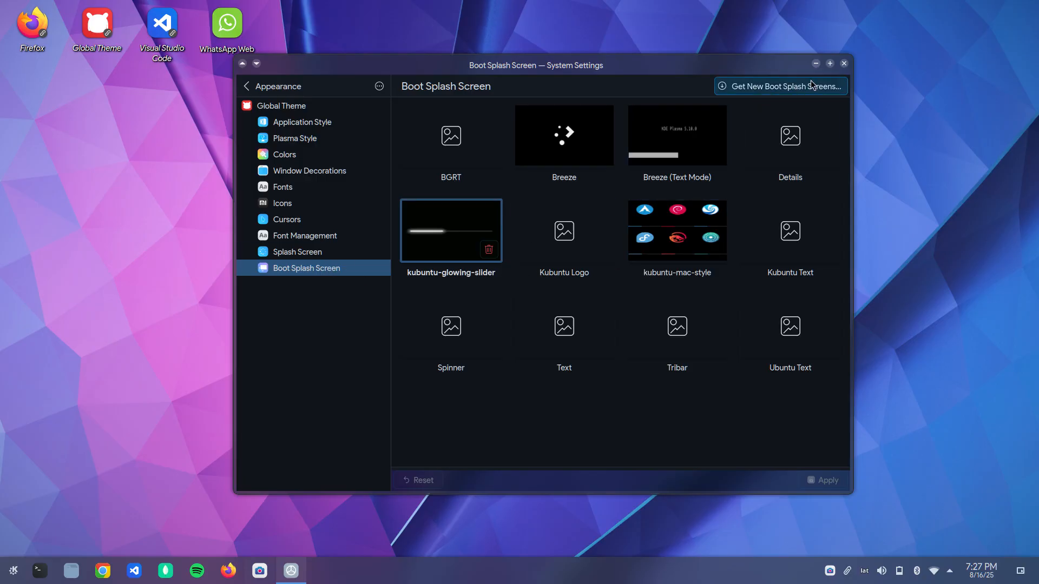
pyautogui.click(844, 63)
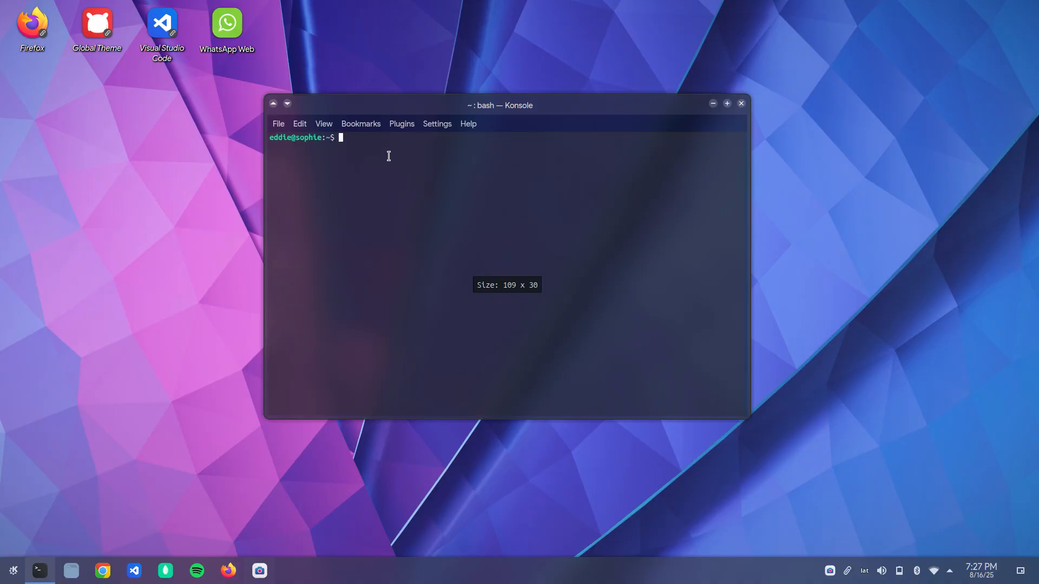
# - Switch to Konsole and open its default profile for editing from the profile management dialog
pyautogui.moveTo(431, 107); pyautogui.dragTo(511, 109)
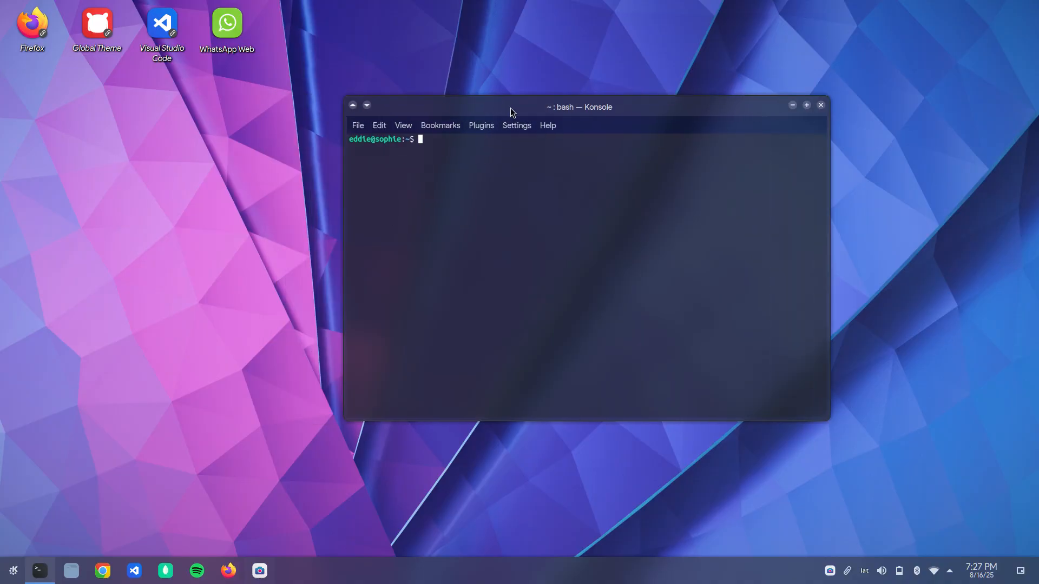
pyautogui.click(513, 127)
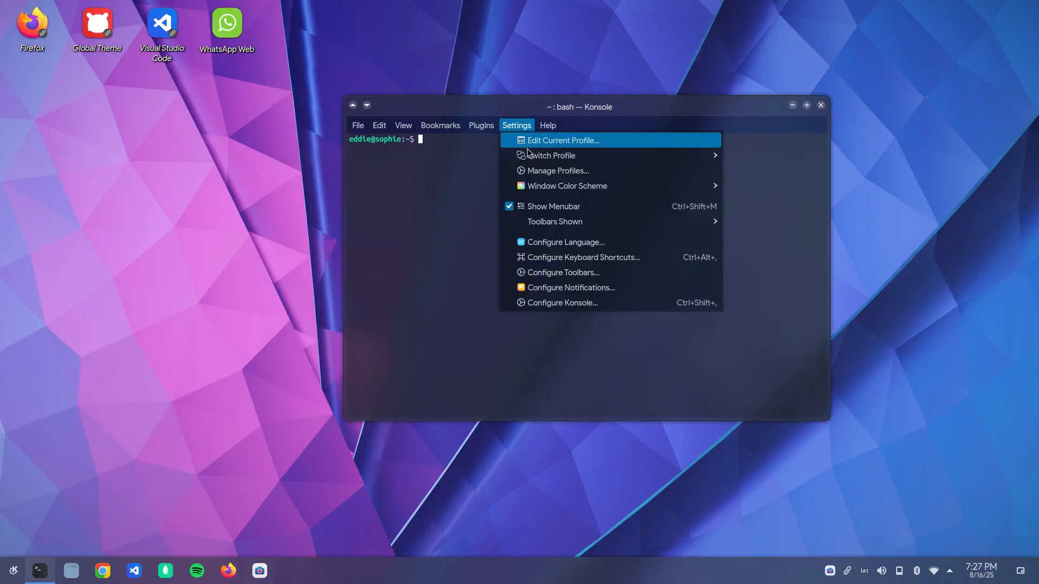
pyautogui.moveTo(548, 189)
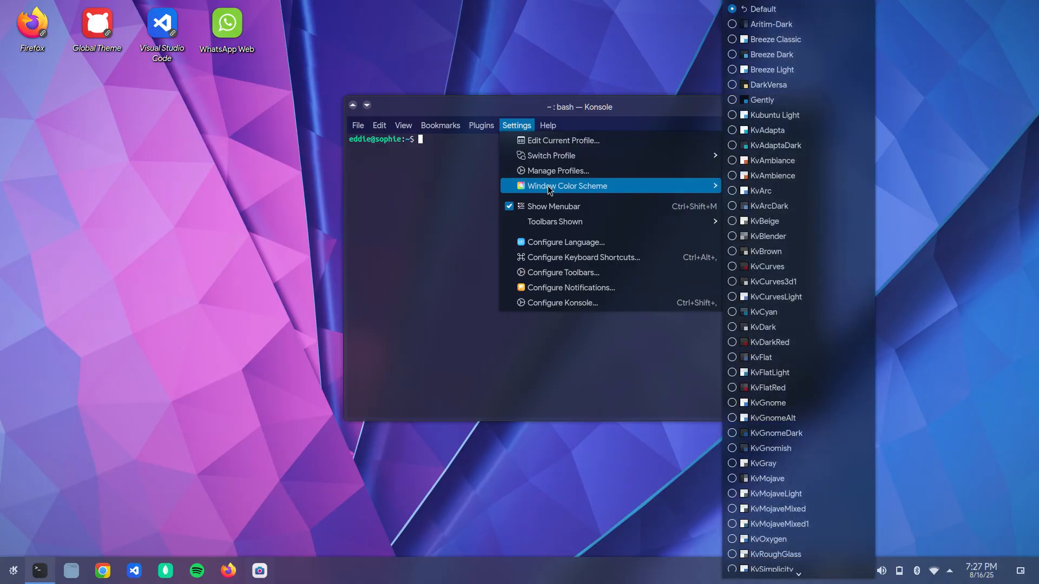
pyautogui.moveTo(642, 155)
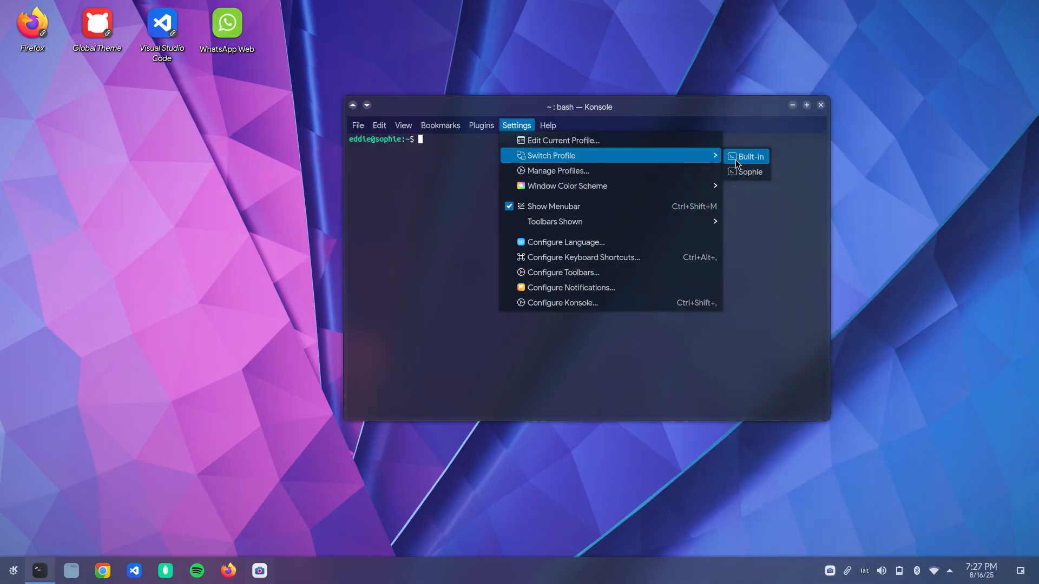
pyautogui.click(700, 173)
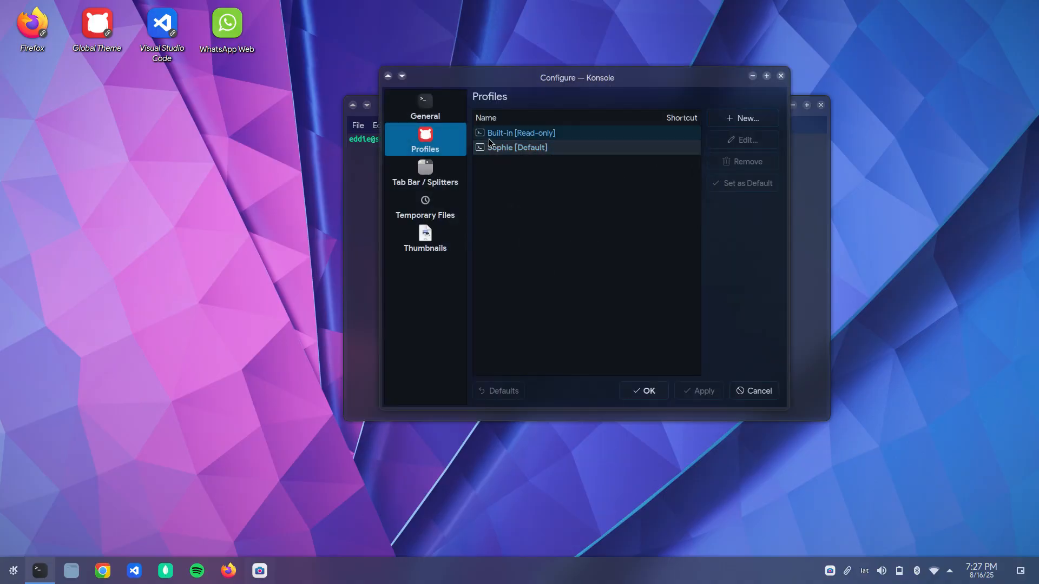
pyautogui.click(555, 148)
pyautogui.click(746, 142)
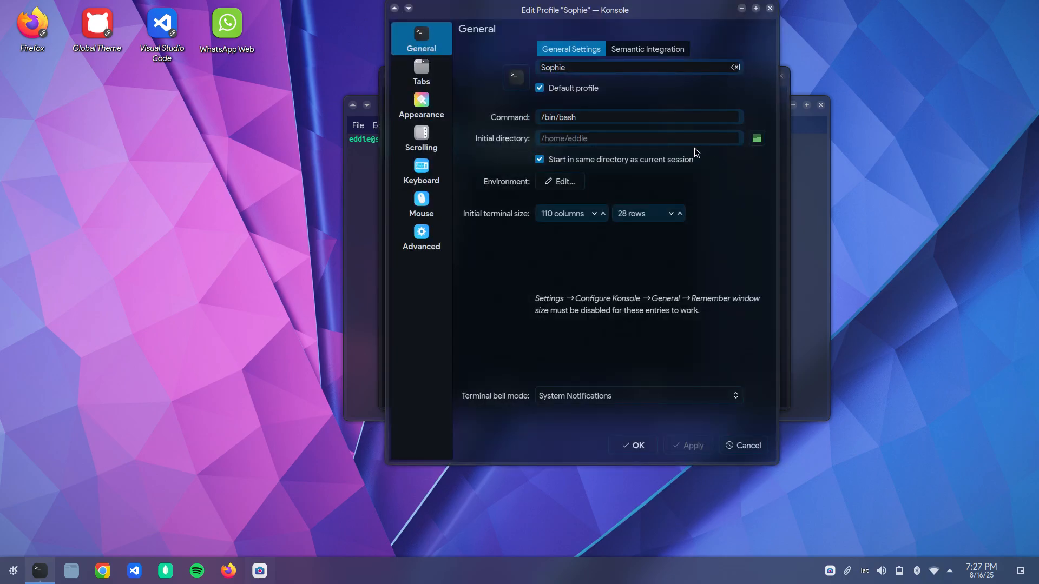
# - Examine the blur and transparency options of the profile's selected Breeze color scheme, and close the configuration dialogs without changes
pyautogui.click(418, 105)
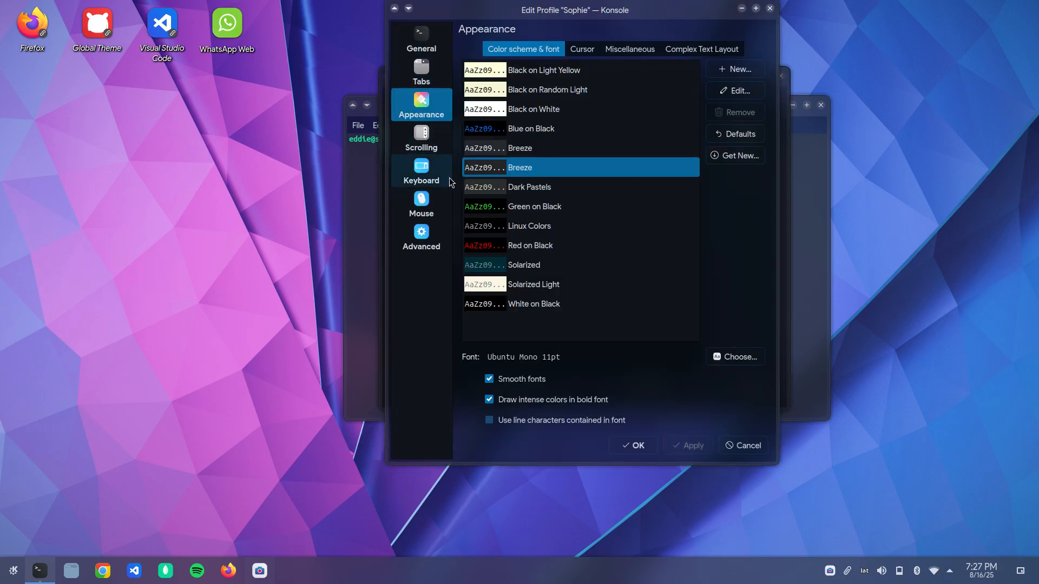
pyautogui.click(738, 97)
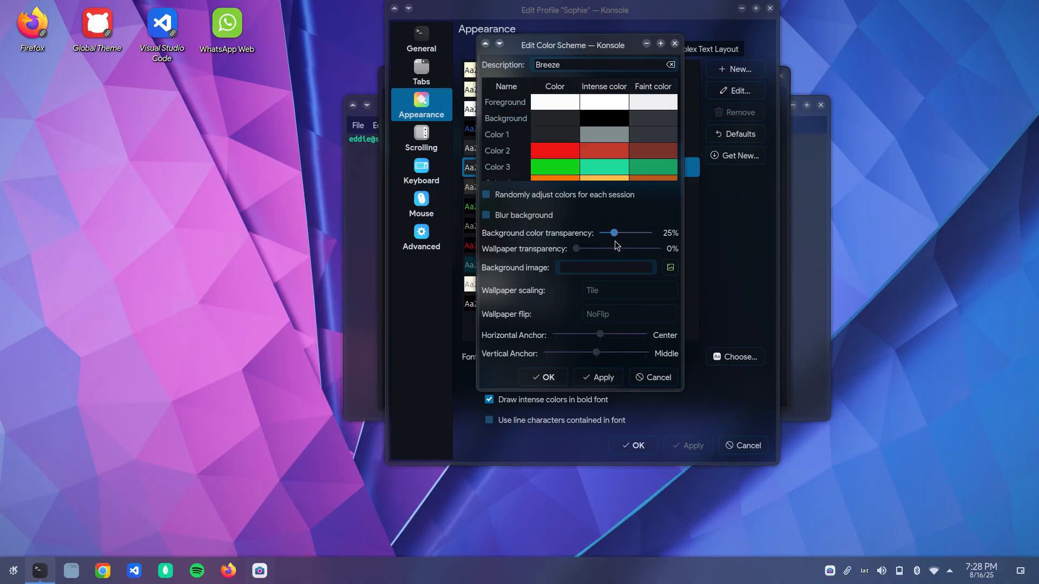
pyautogui.click(674, 44)
pyautogui.click(770, 8)
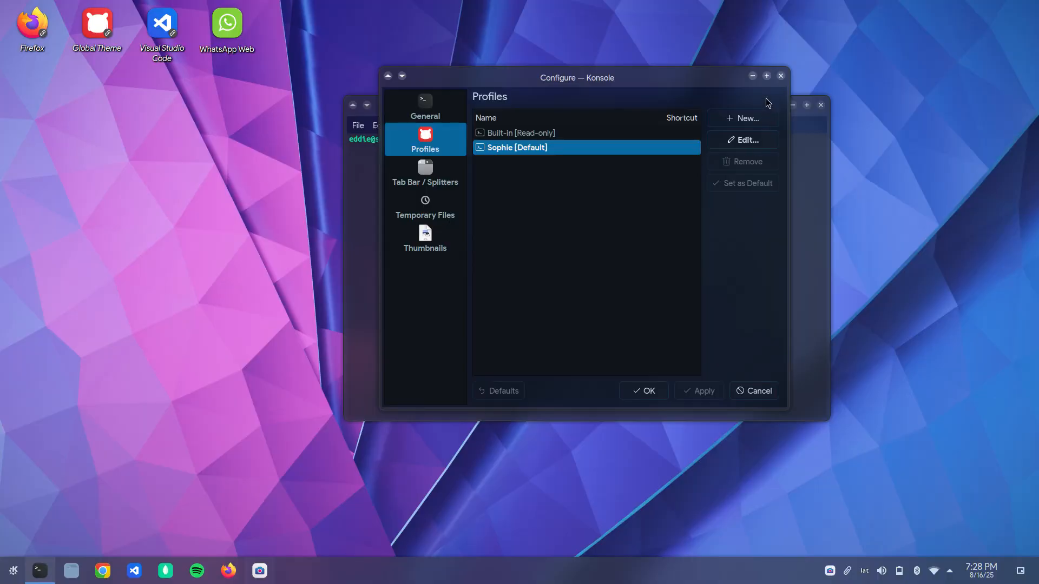
pyautogui.click(781, 75)
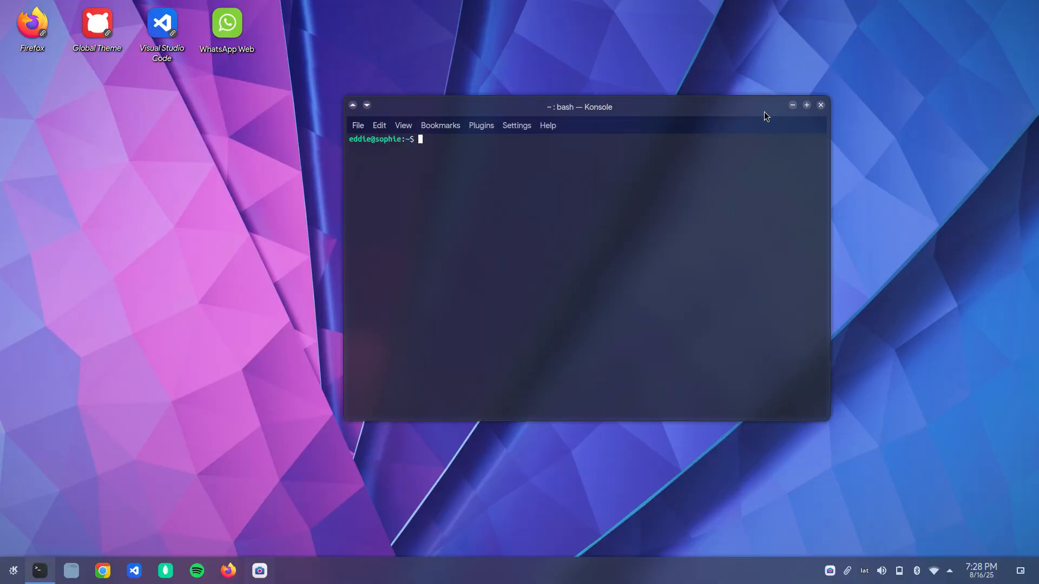
# - Arrange the Konsole window beside a newly opened Dolphin window and briefly check the calendar popup
pyautogui.moveTo(764, 112); pyautogui.dragTo(805, 105)
pyautogui.click(71, 570)
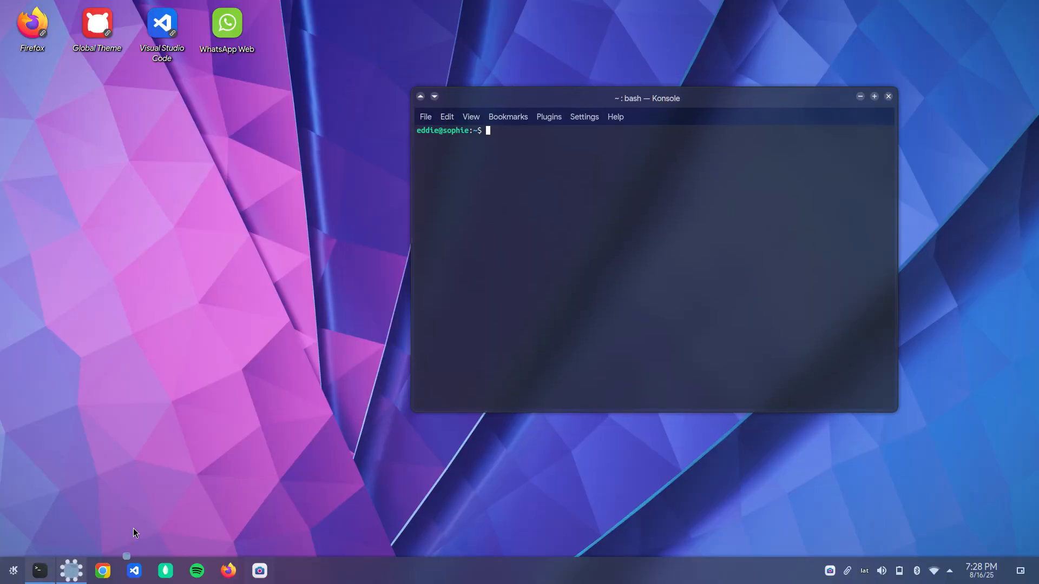
pyautogui.moveTo(521, 160); pyautogui.dragTo(381, 114)
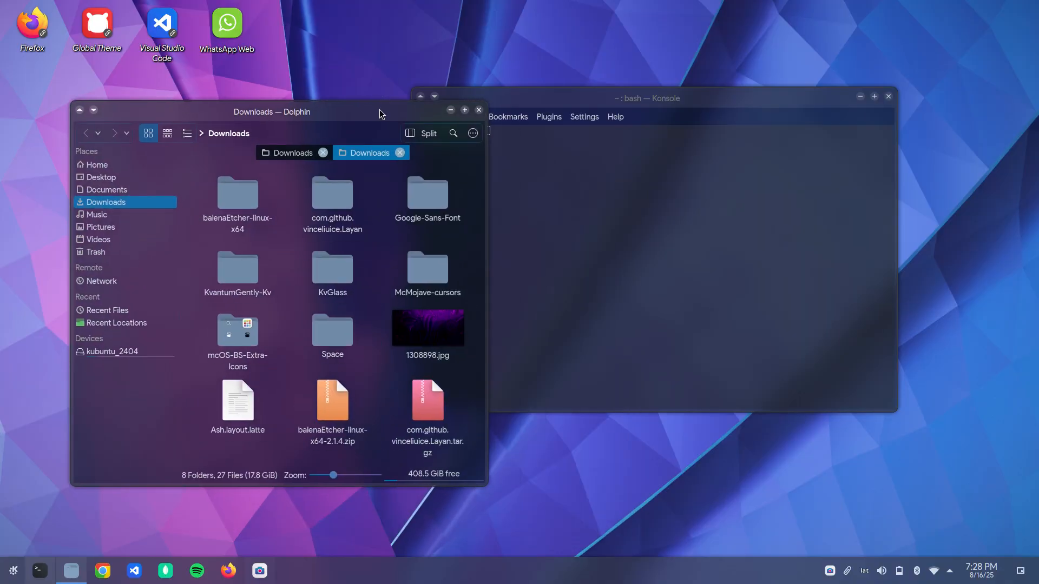
pyautogui.click(998, 568)
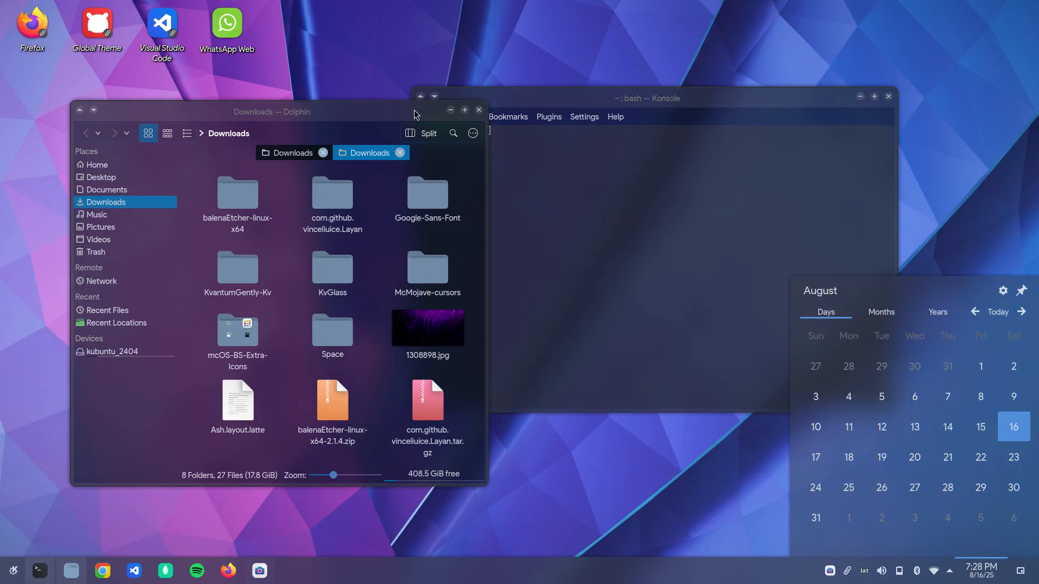
pyautogui.press('Escape')
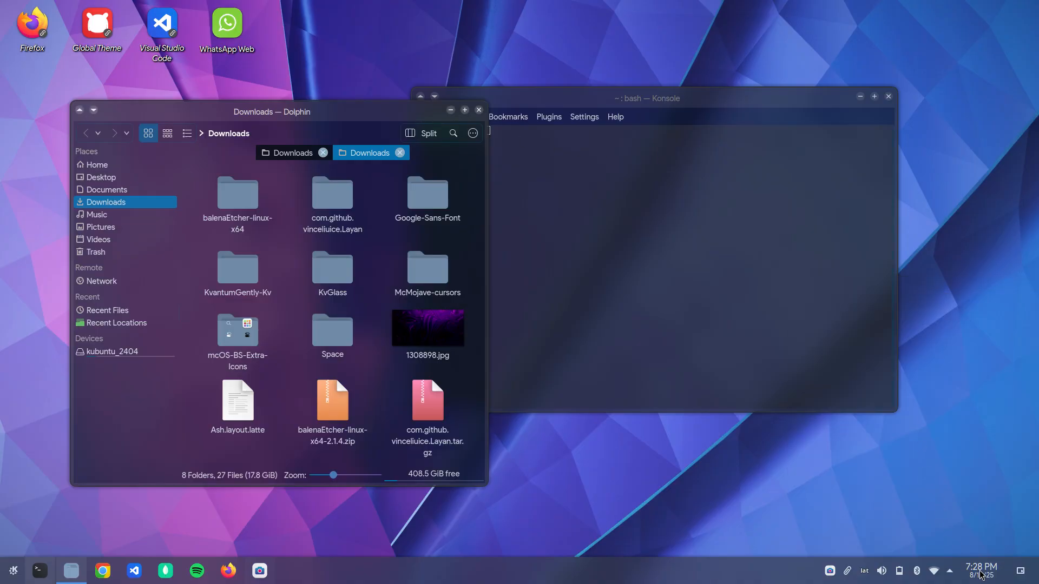